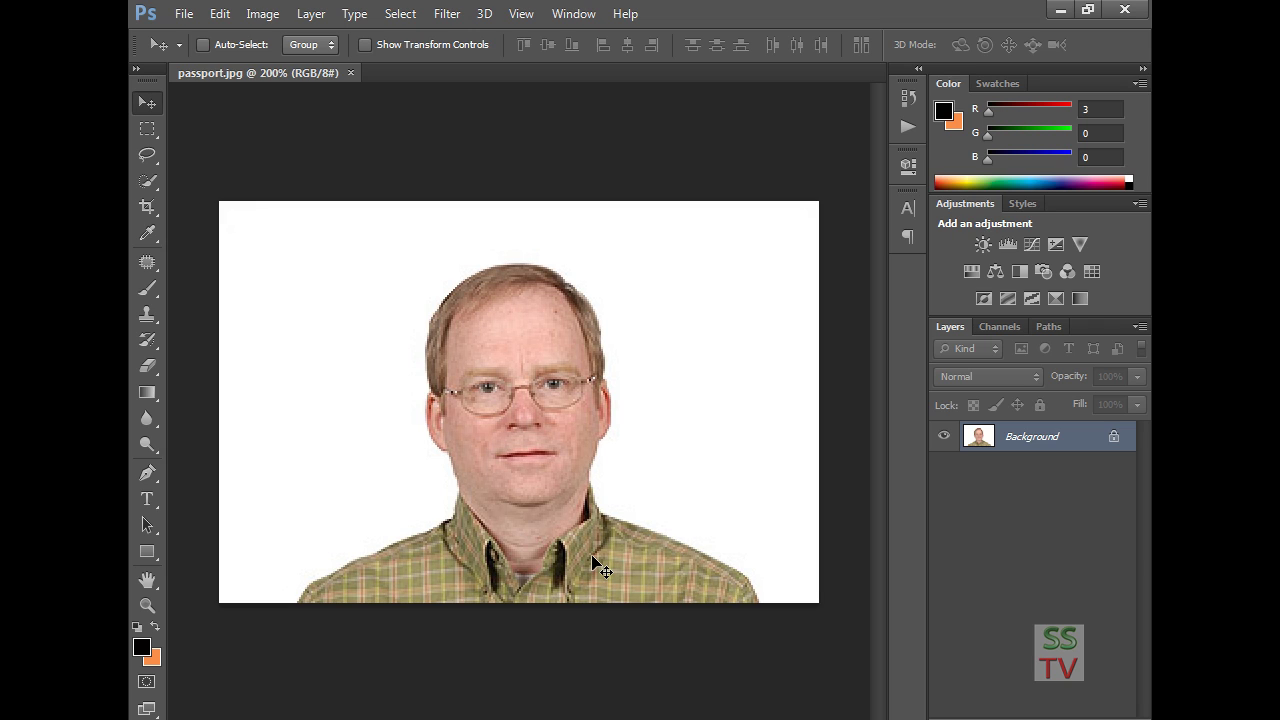
# Step: Create a new white document 33 mm wide and 33 mm high at 300 pixels/inch
pyautogui.click(184, 16)
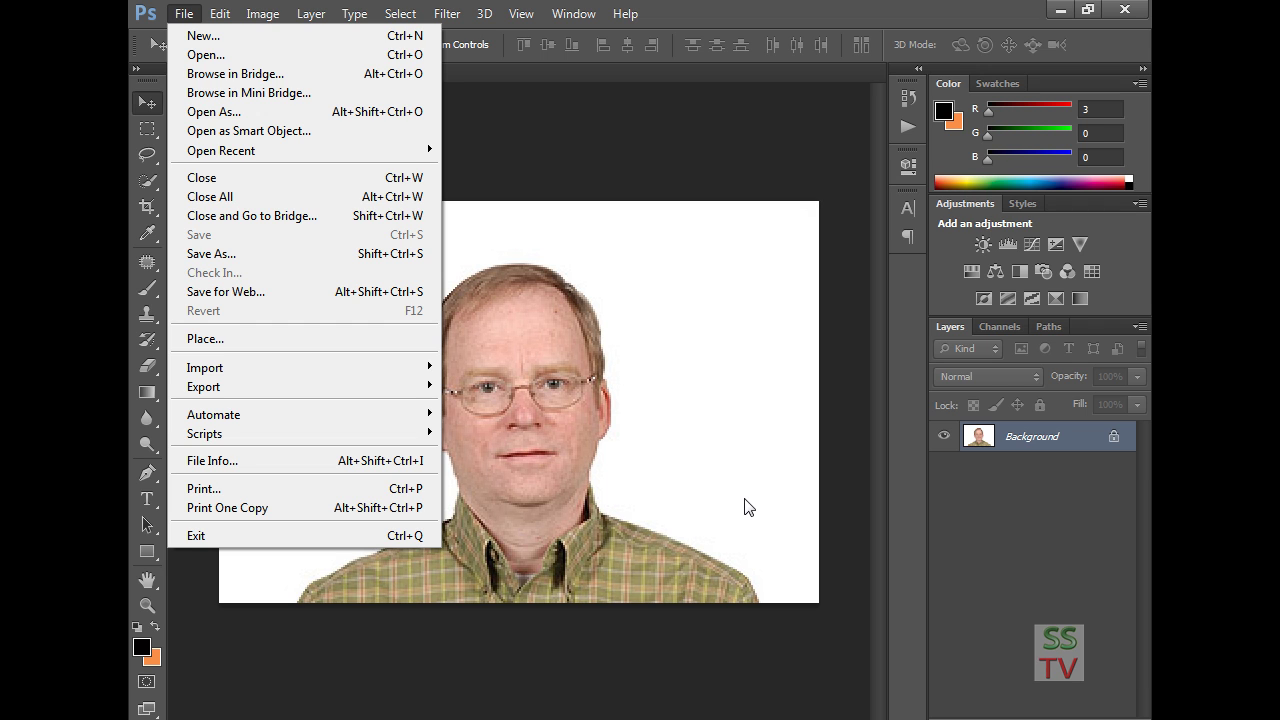
pyautogui.click(289, 39)
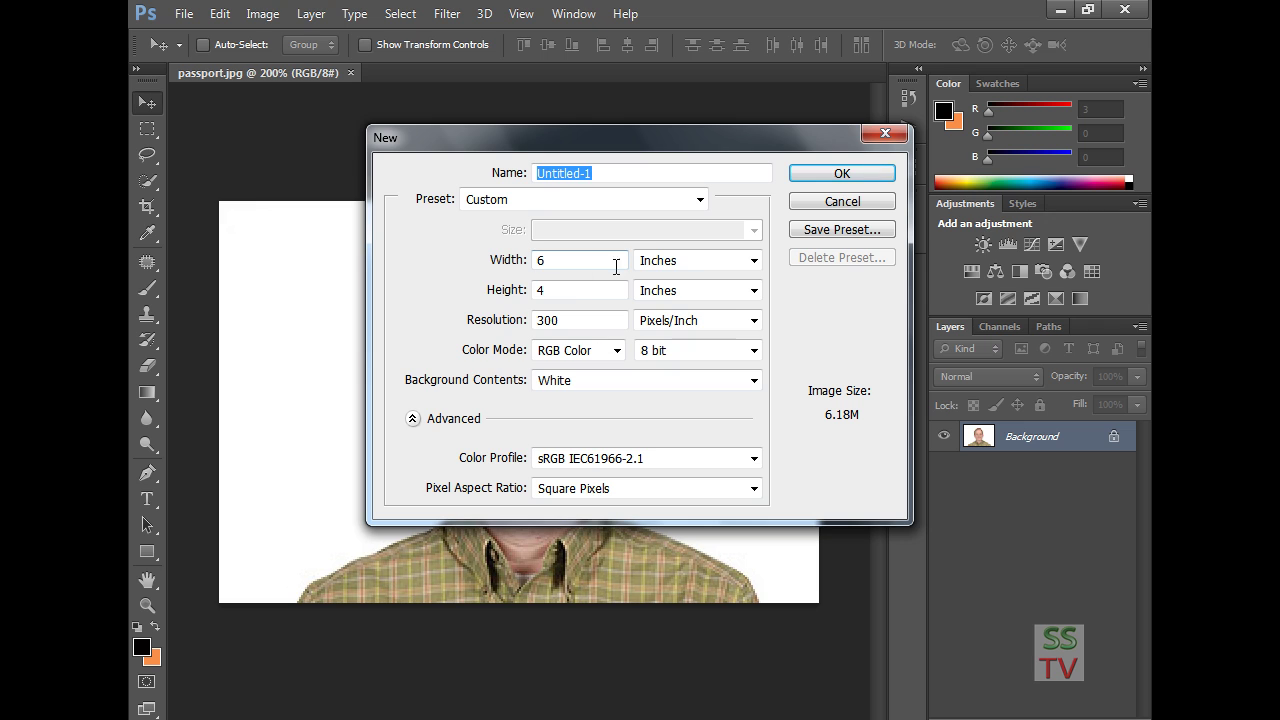
pyautogui.click(686, 264)
pyautogui.click(692, 328)
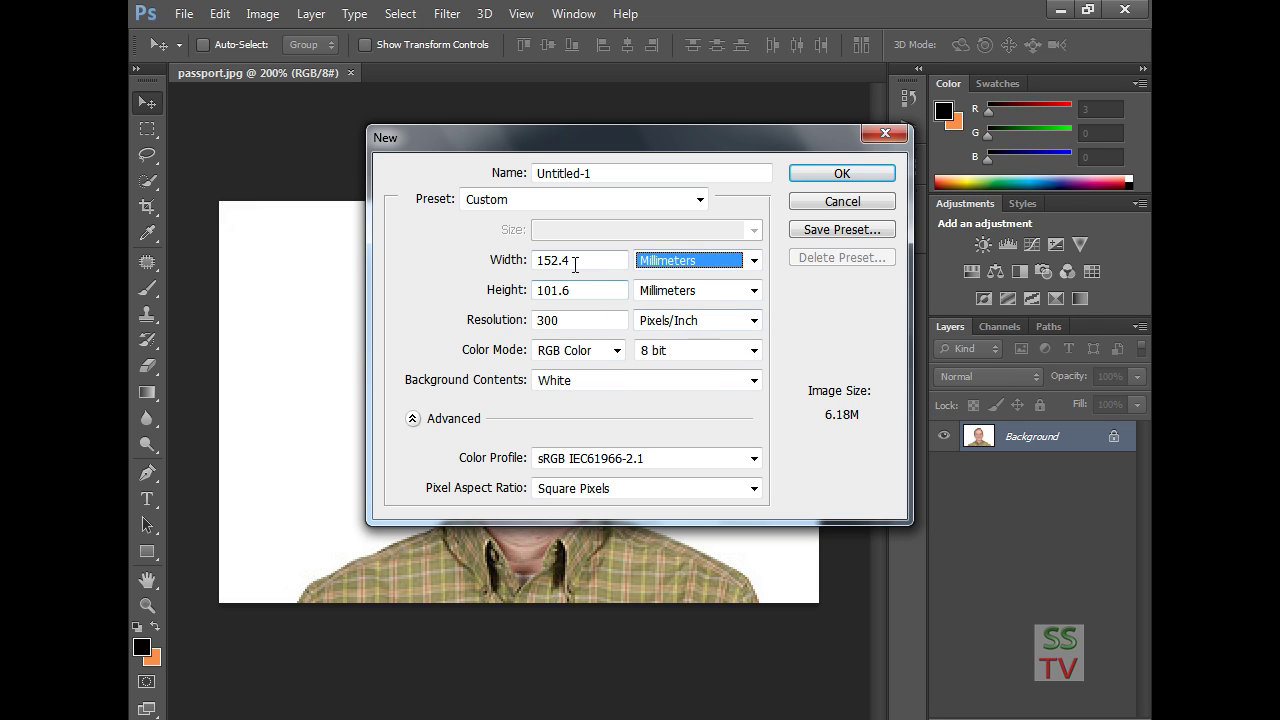
pyautogui.doubleClick(575, 264)
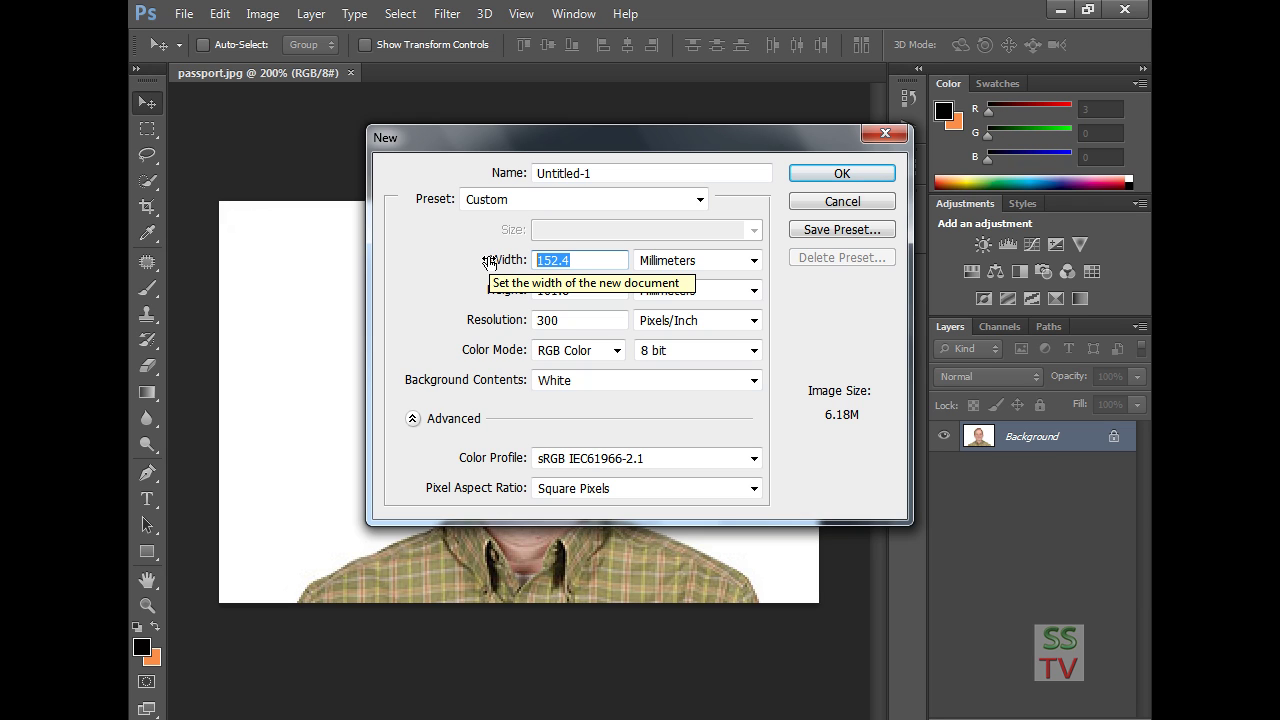
pyautogui.write('33')
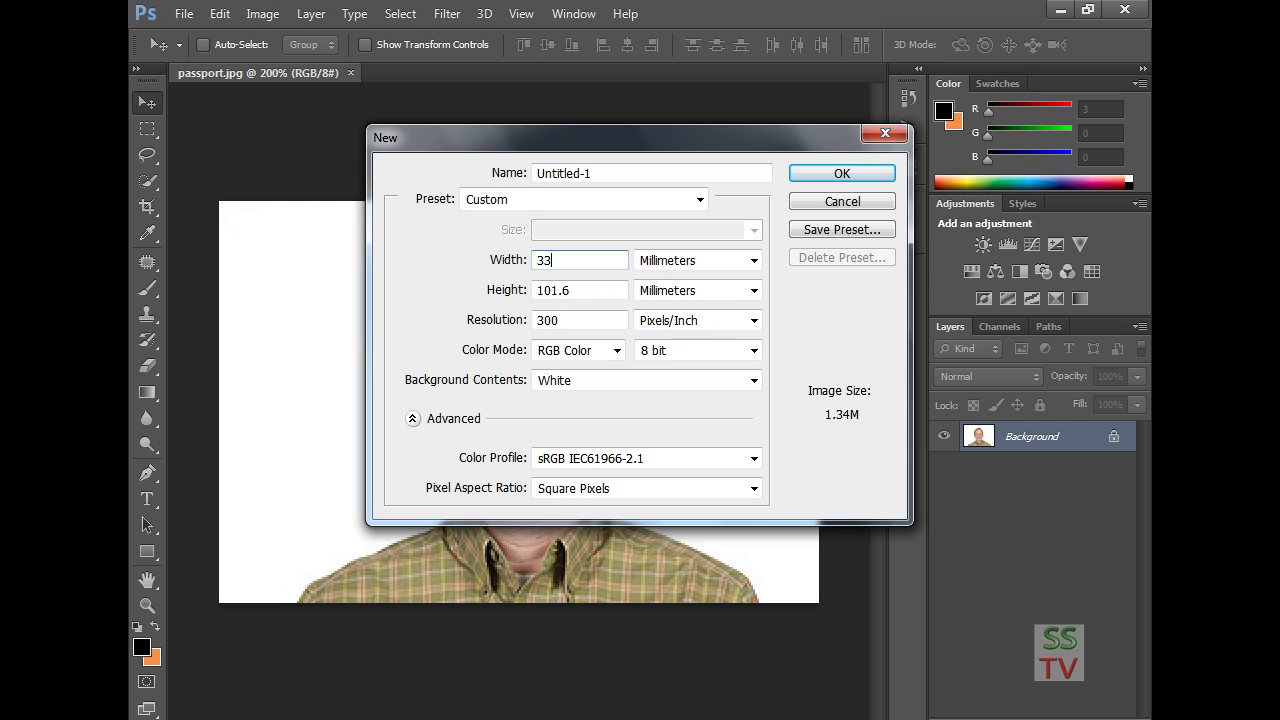
pyautogui.press('Tab')
pyautogui.press('Tab')
pyautogui.write('33')
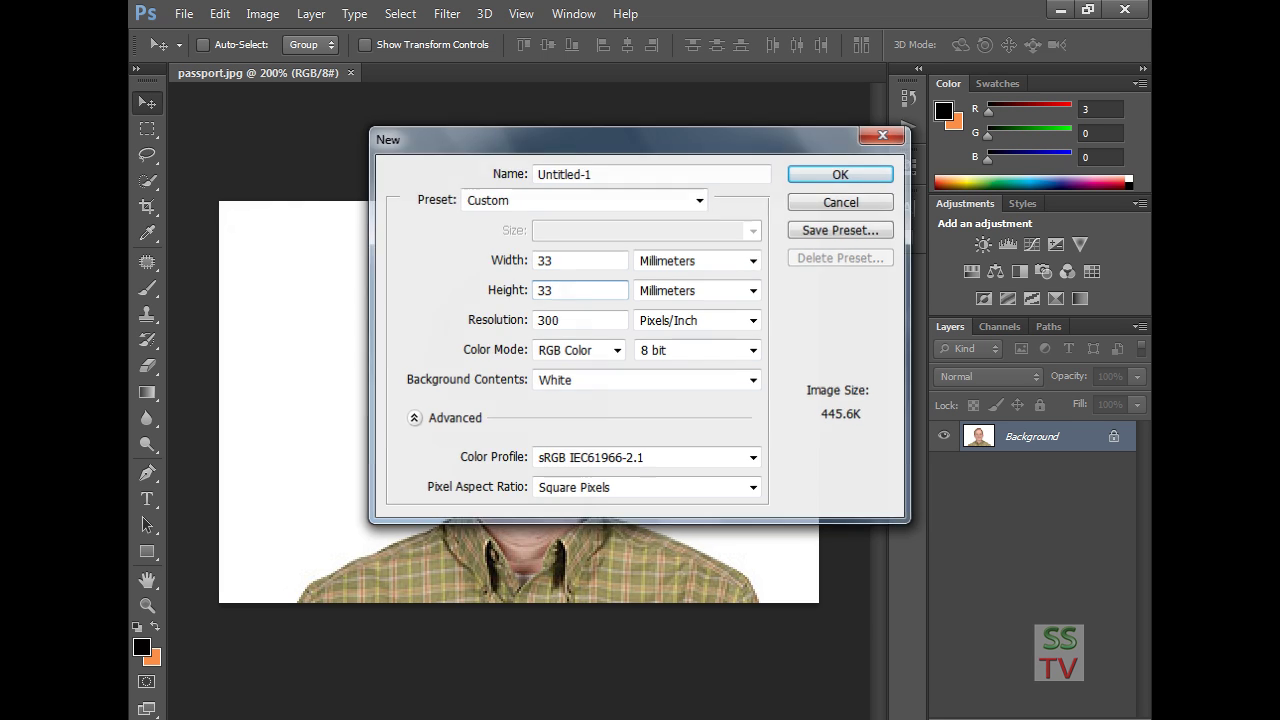
pyautogui.press('Return')
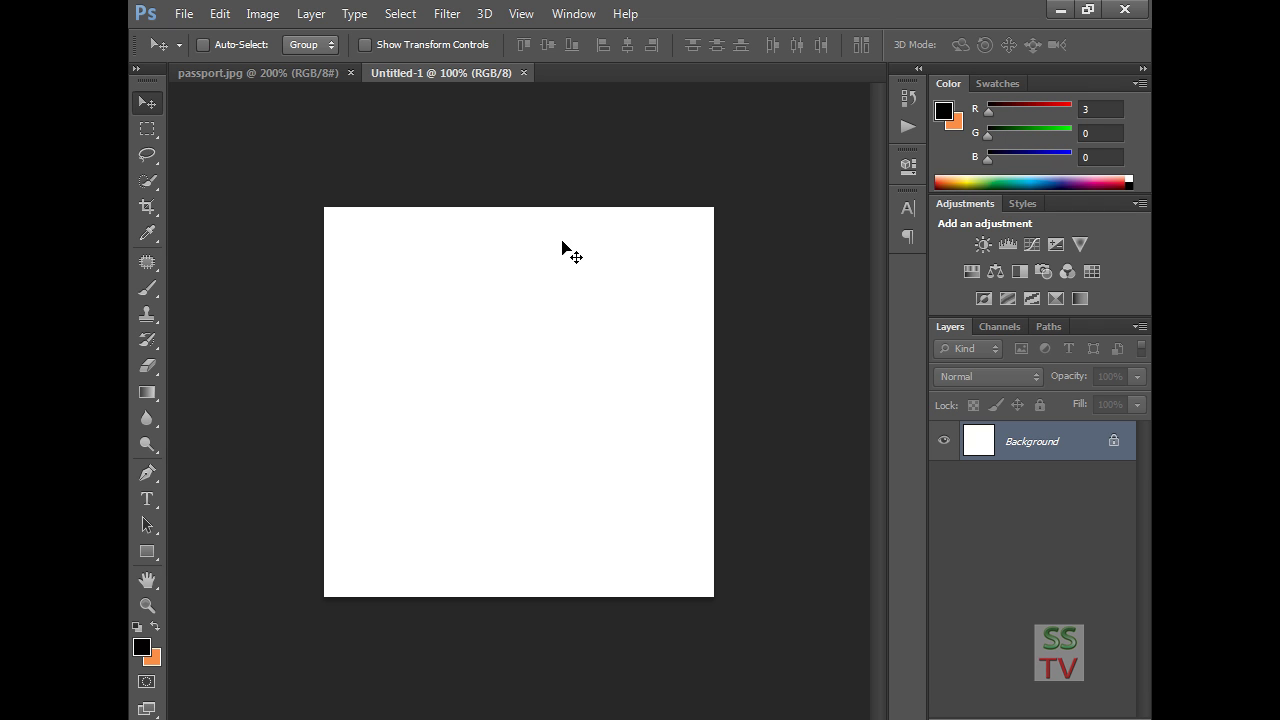
# Step: Float both documents in separate windows and copy the passport.jpg portrait into the blank square document
pyautogui.click(238, 70)
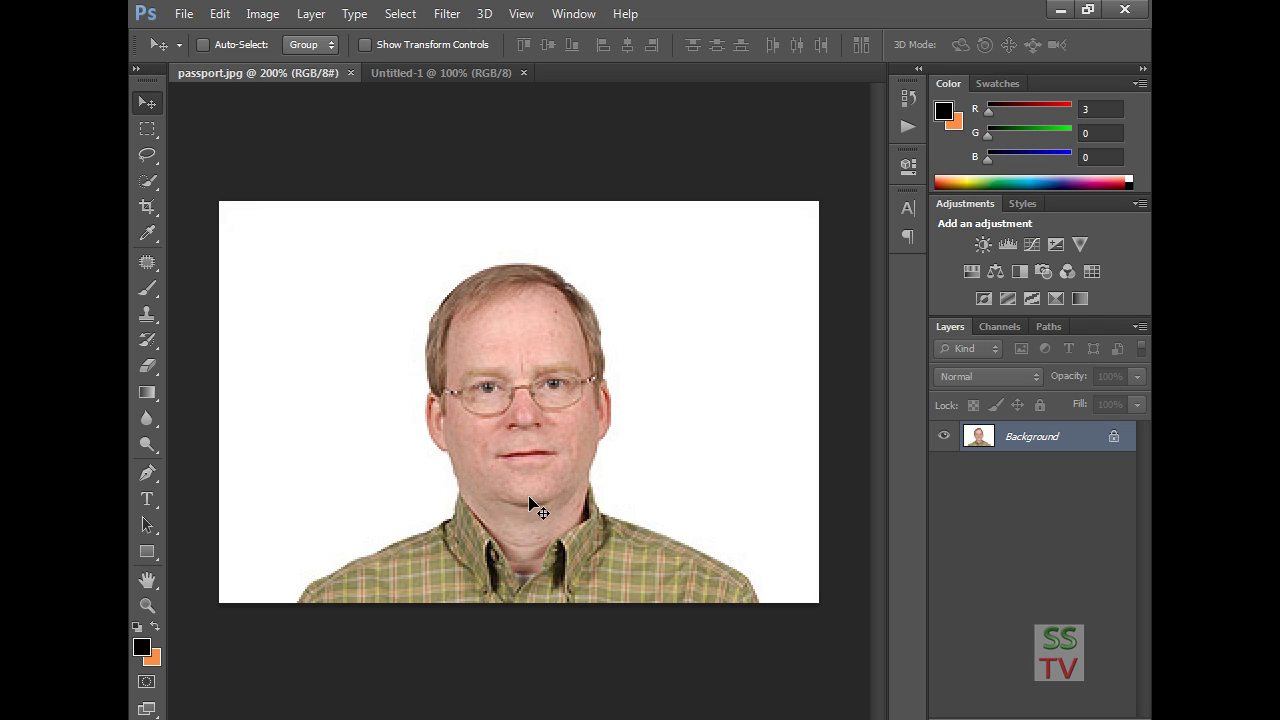
pyautogui.click(453, 75)
pyautogui.click(291, 75)
pyautogui.moveTo(462, 74); pyautogui.dragTo(560, 196)
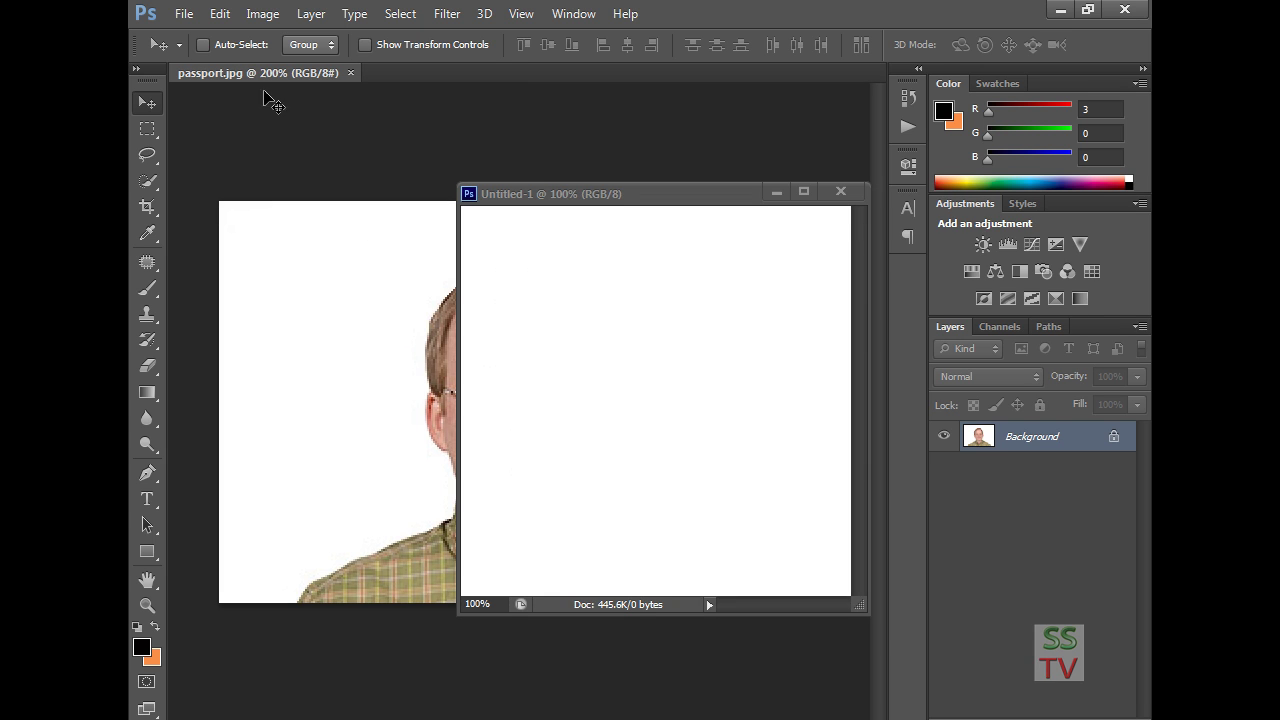
pyautogui.moveTo(256, 74); pyautogui.dragTo(255, 111)
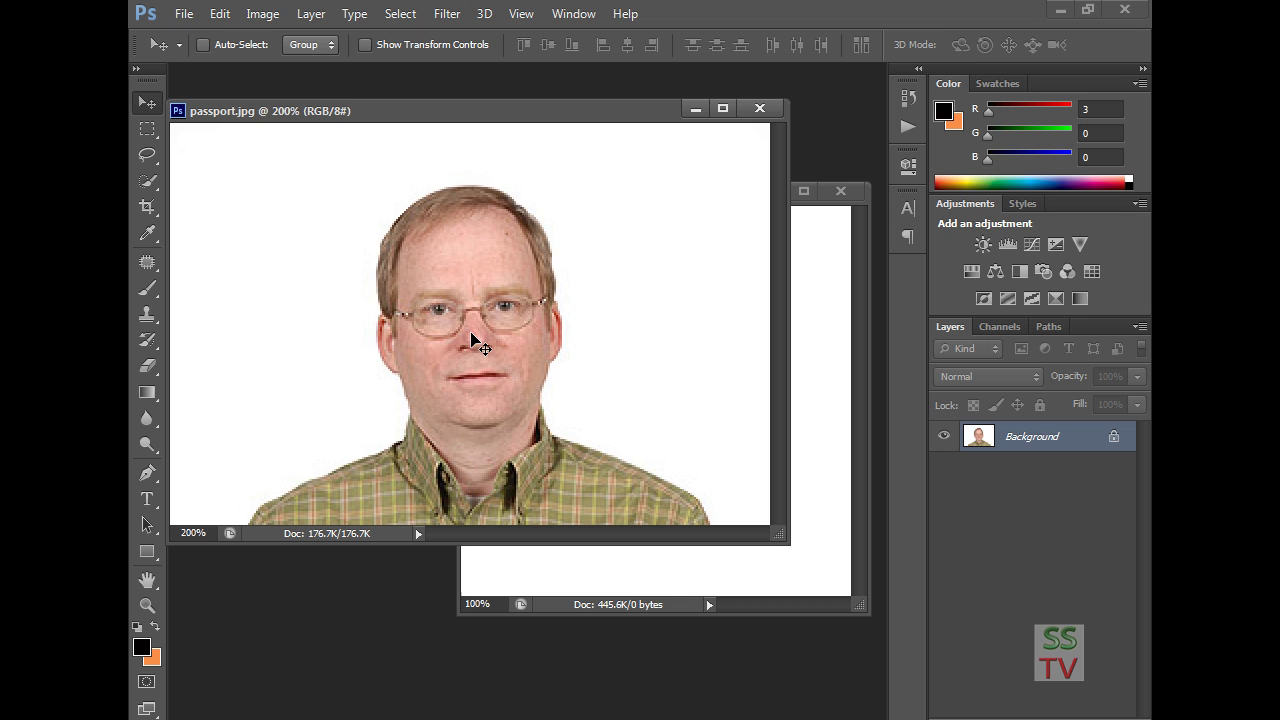
pyautogui.moveTo(472, 335); pyautogui.dragTo(616, 453)
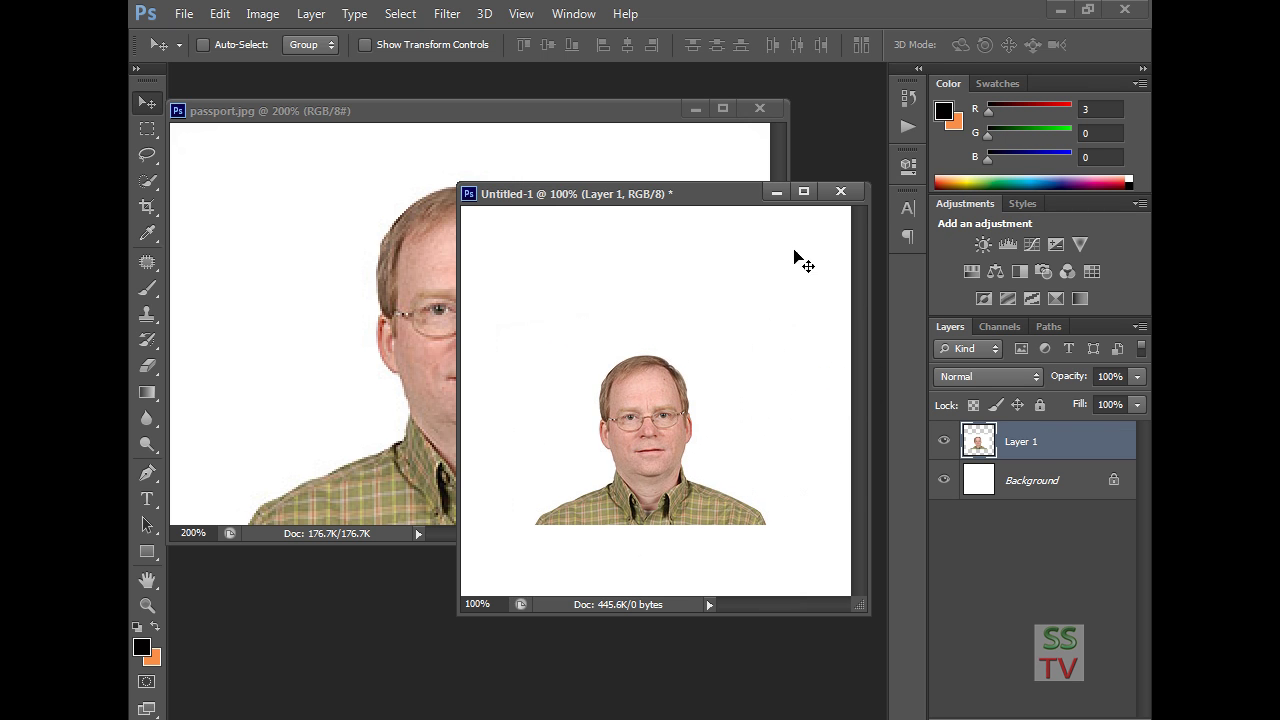
# Step: Enlarge the portrait layer proportionally with Free Transform until the head fills the height of the square canvas
pyautogui.click(805, 192)
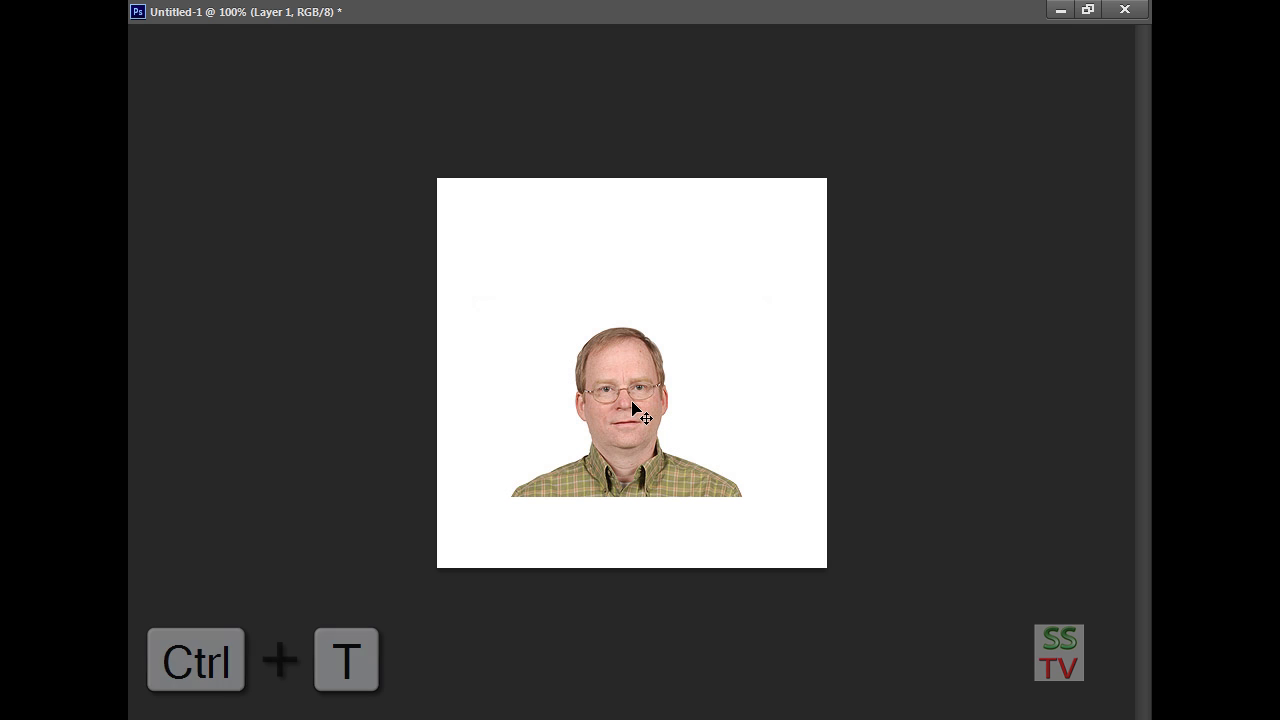
pyautogui.hotkey('ctrl', 't')
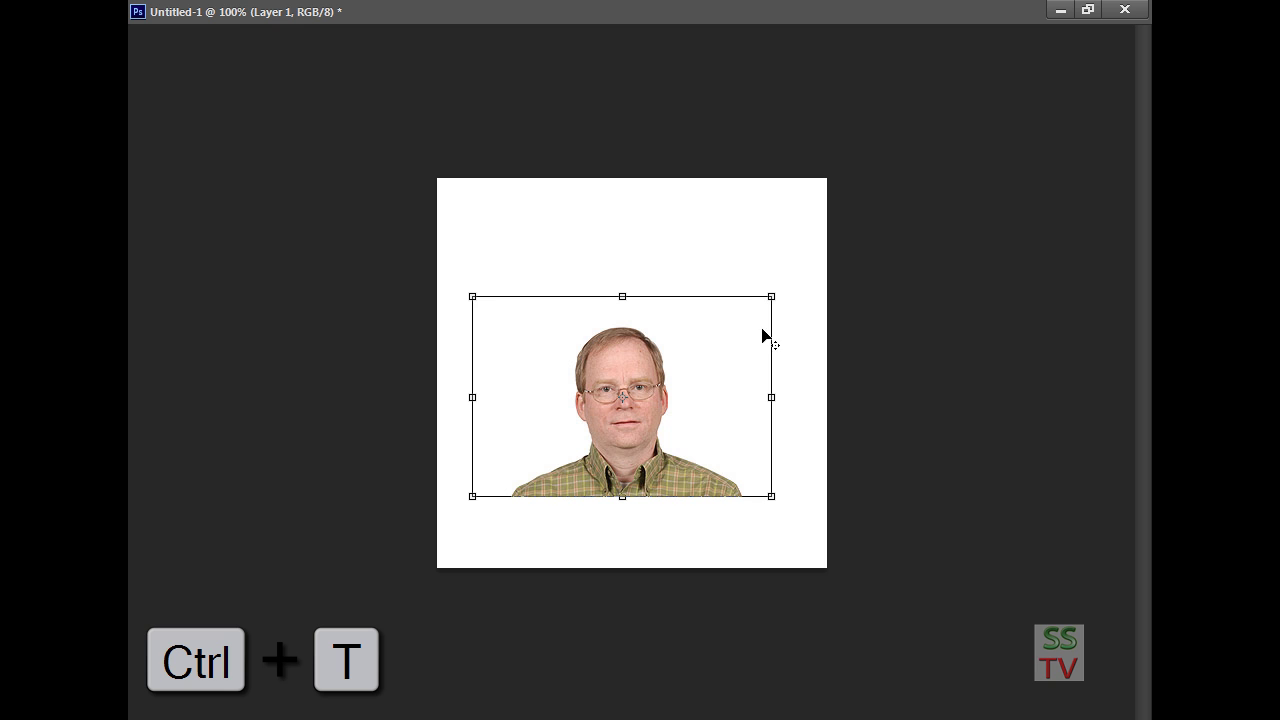
pyautogui.moveTo(771, 296); pyautogui.dragTo(1052, 8)
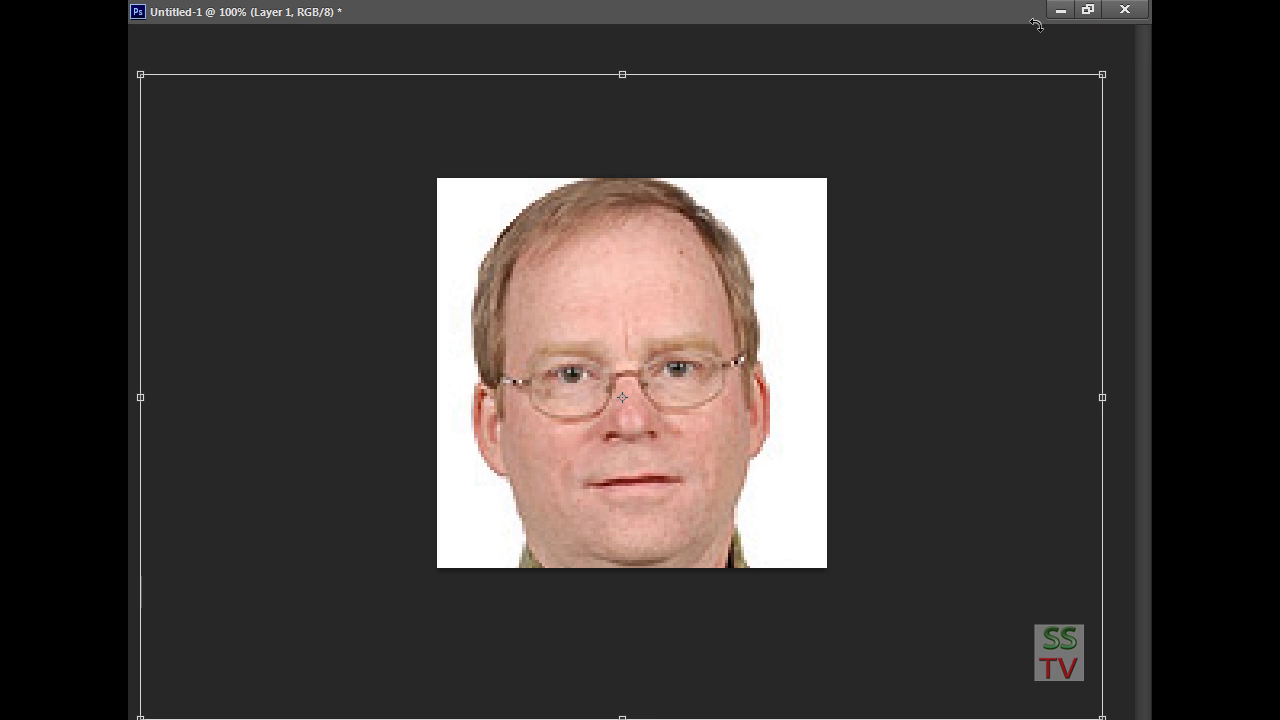
# Step: Nudge the enlarged portrait slightly down and to the right to centre the face, and apply the transform
pyautogui.press('Down')
pyautogui.press('Down')
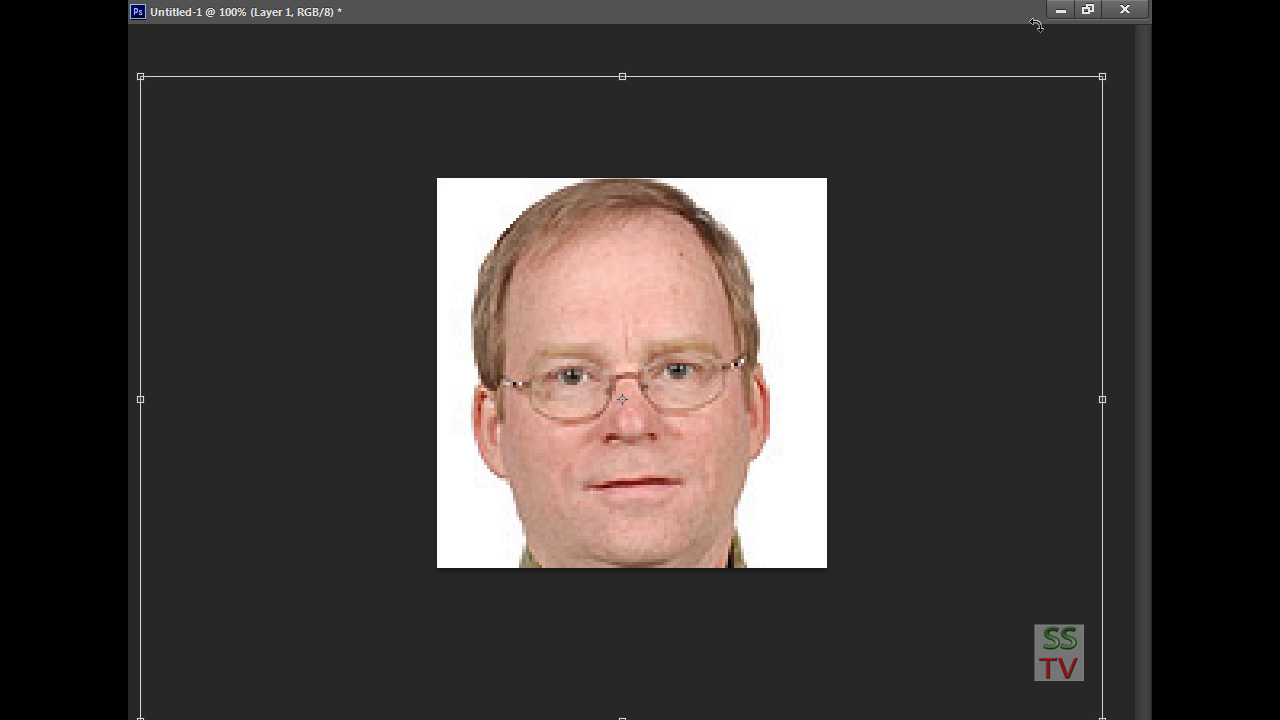
pyautogui.press('Right')
pyautogui.press('Right')
pyautogui.press('Right')
pyautogui.press('Right')
pyautogui.press('Right')
pyautogui.press('Right')
pyautogui.press('Right')
pyautogui.press('Right')
pyautogui.press('Right')
pyautogui.press('Right')
pyautogui.press('Right')
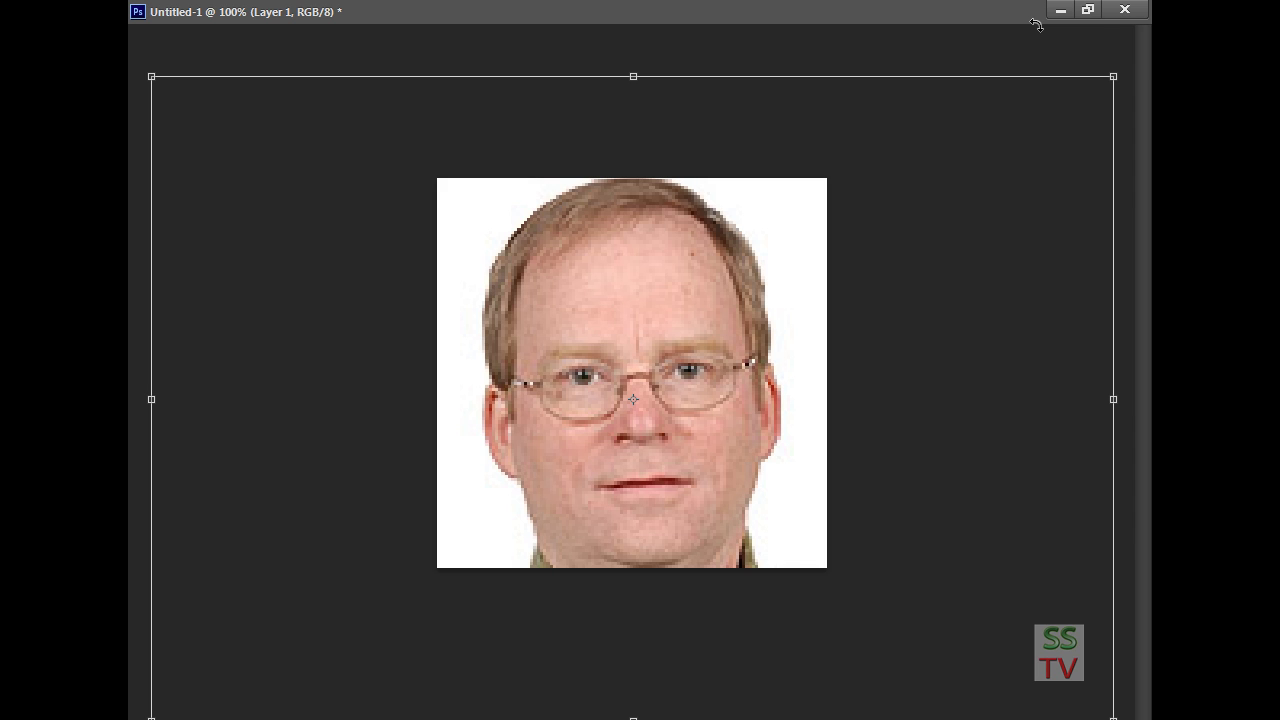
pyautogui.press('Return')
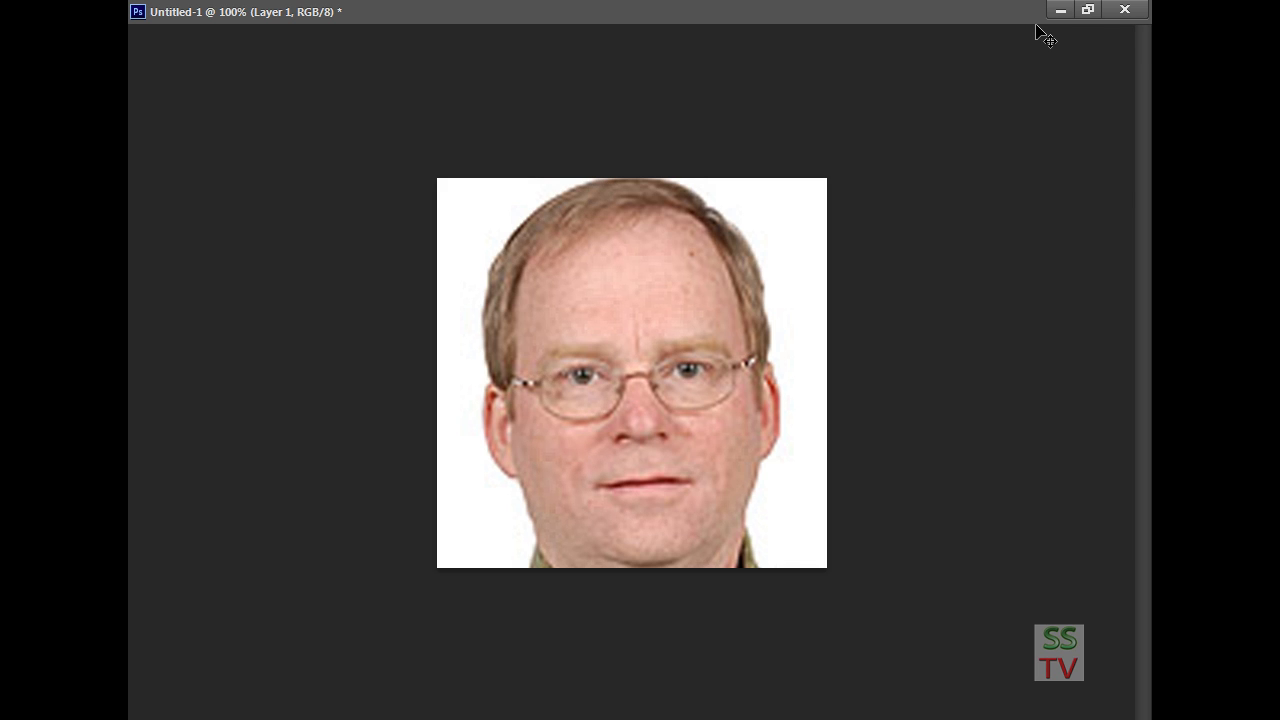
pyautogui.click(1088, 10)
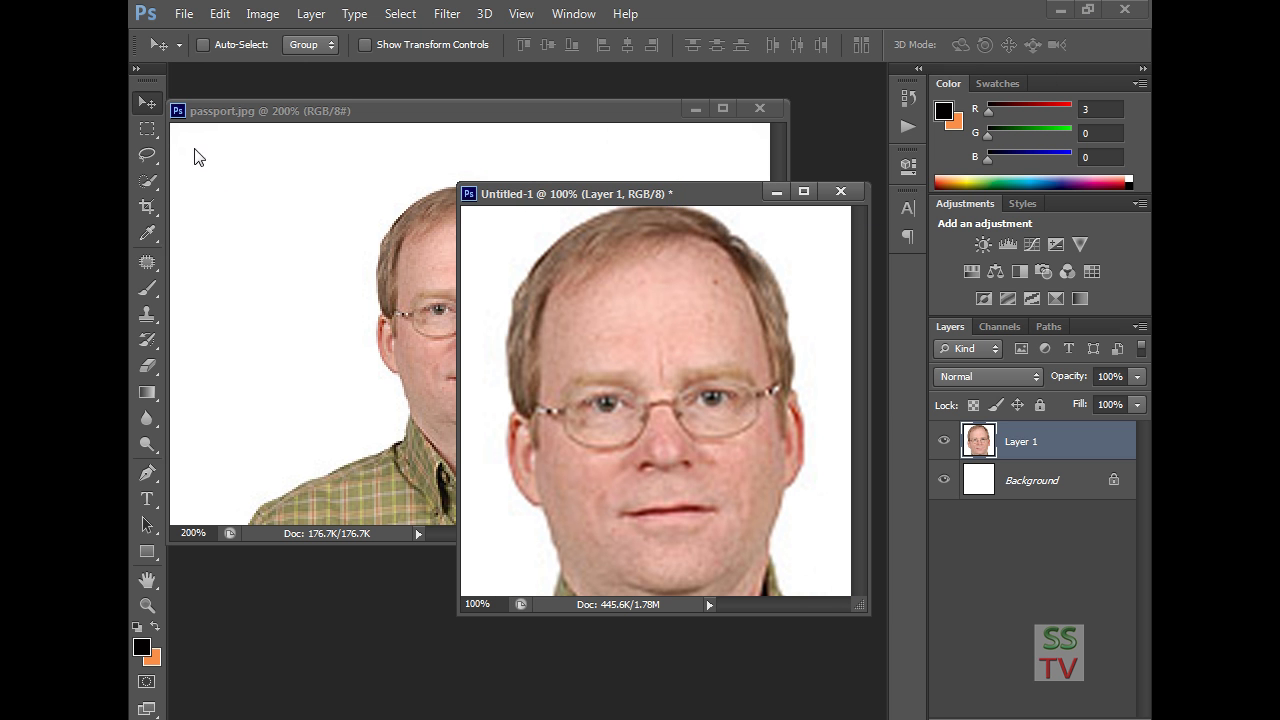
# Step: Create a new white document 1.37 inches wide and 1.77 inches high at 300 pixels/inch
pyautogui.click(184, 14)
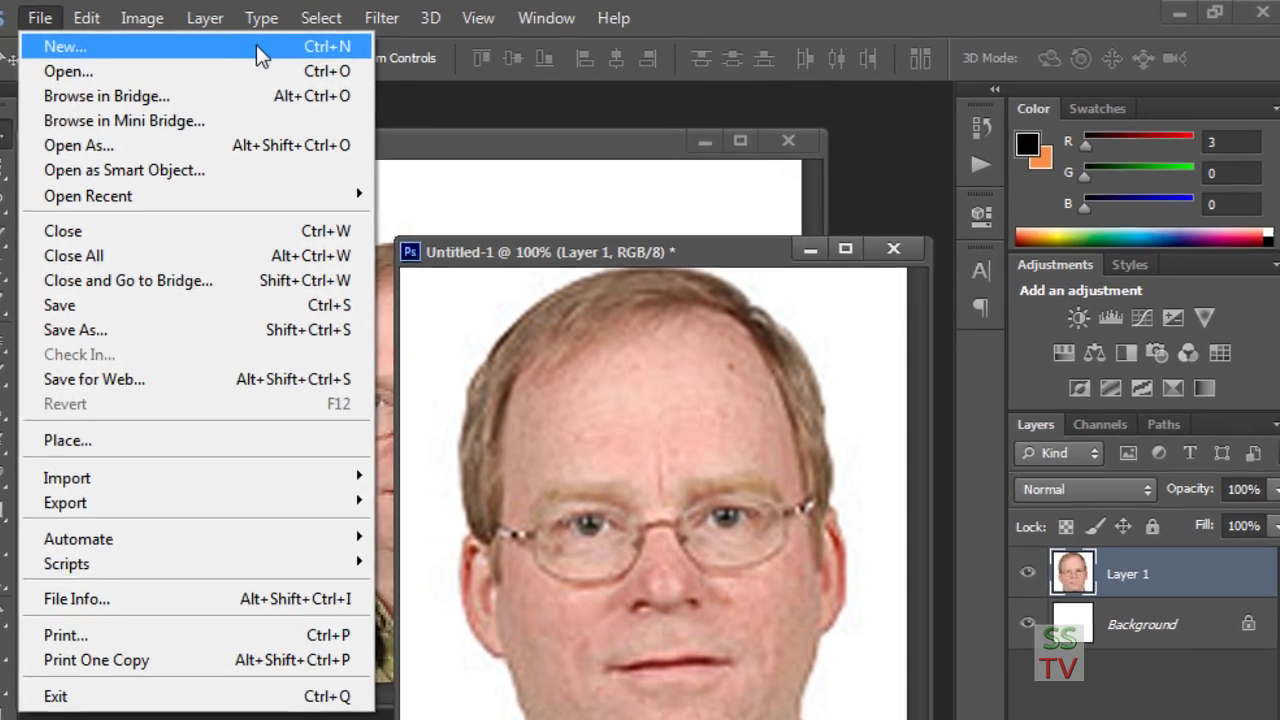
pyautogui.click(195, 36)
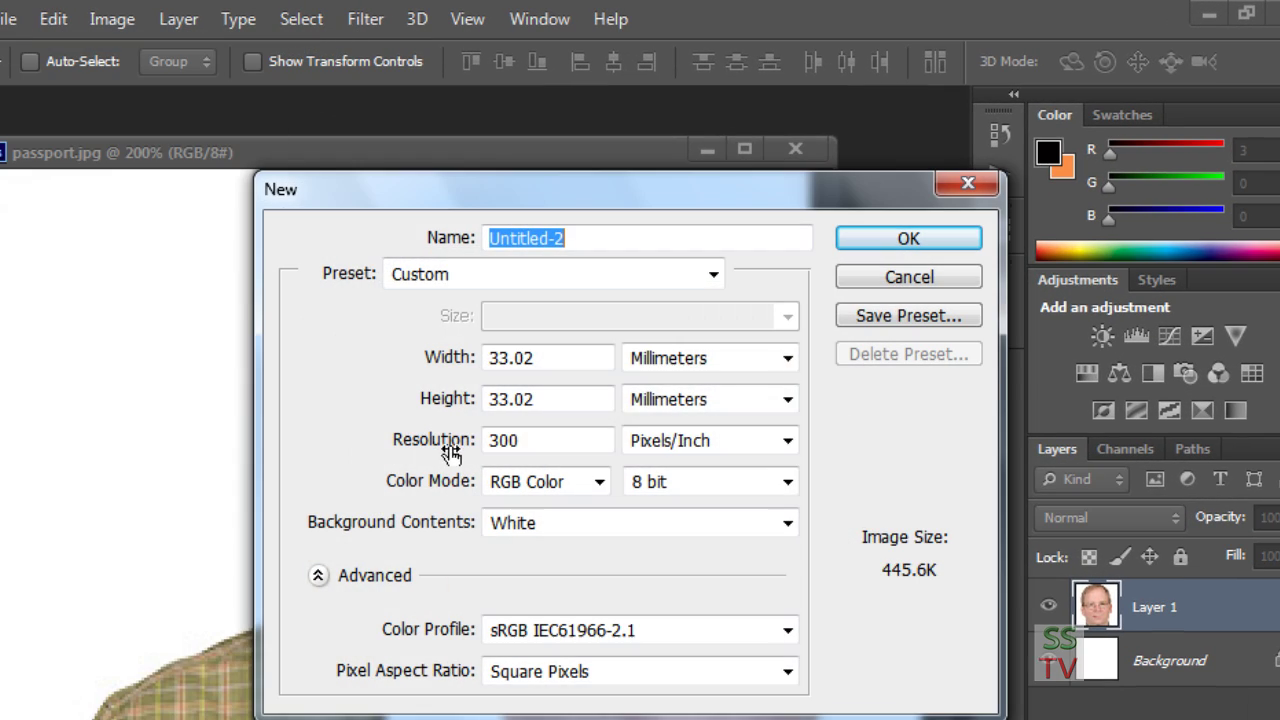
pyautogui.click(692, 360)
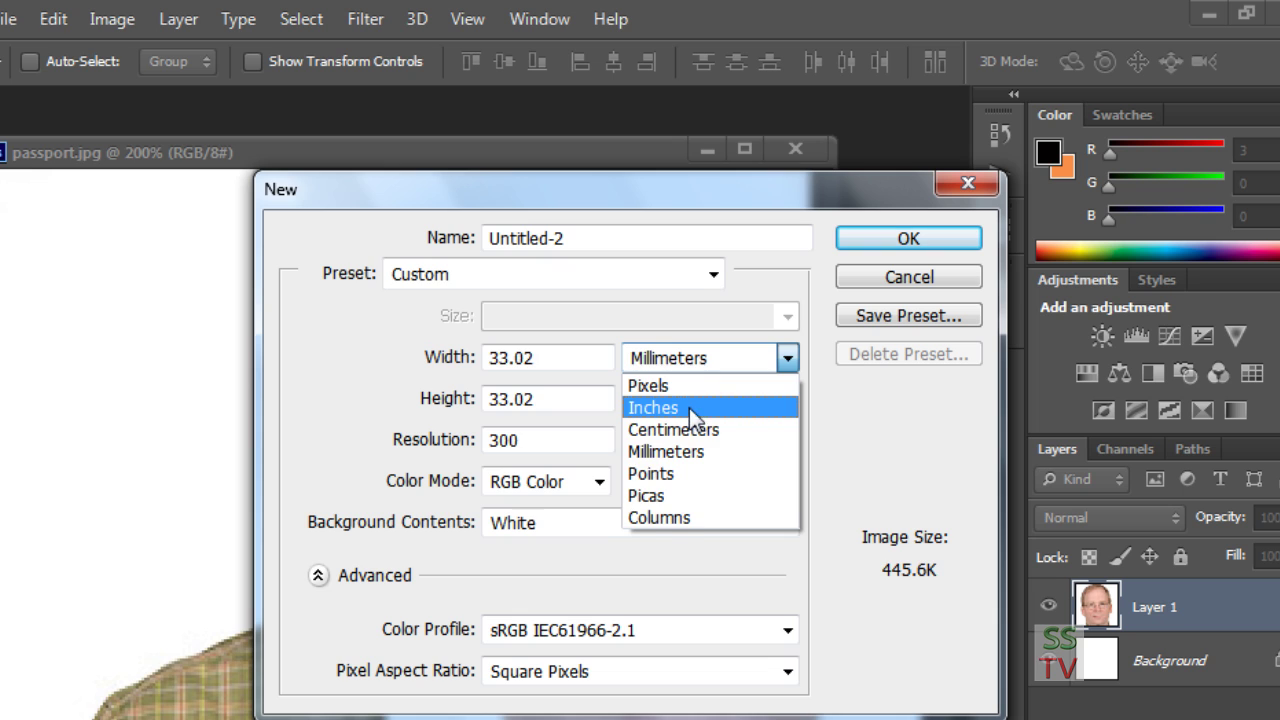
pyautogui.click(689, 408)
pyautogui.moveTo(557, 357); pyautogui.dragTo(449, 352)
pyautogui.write('1.')
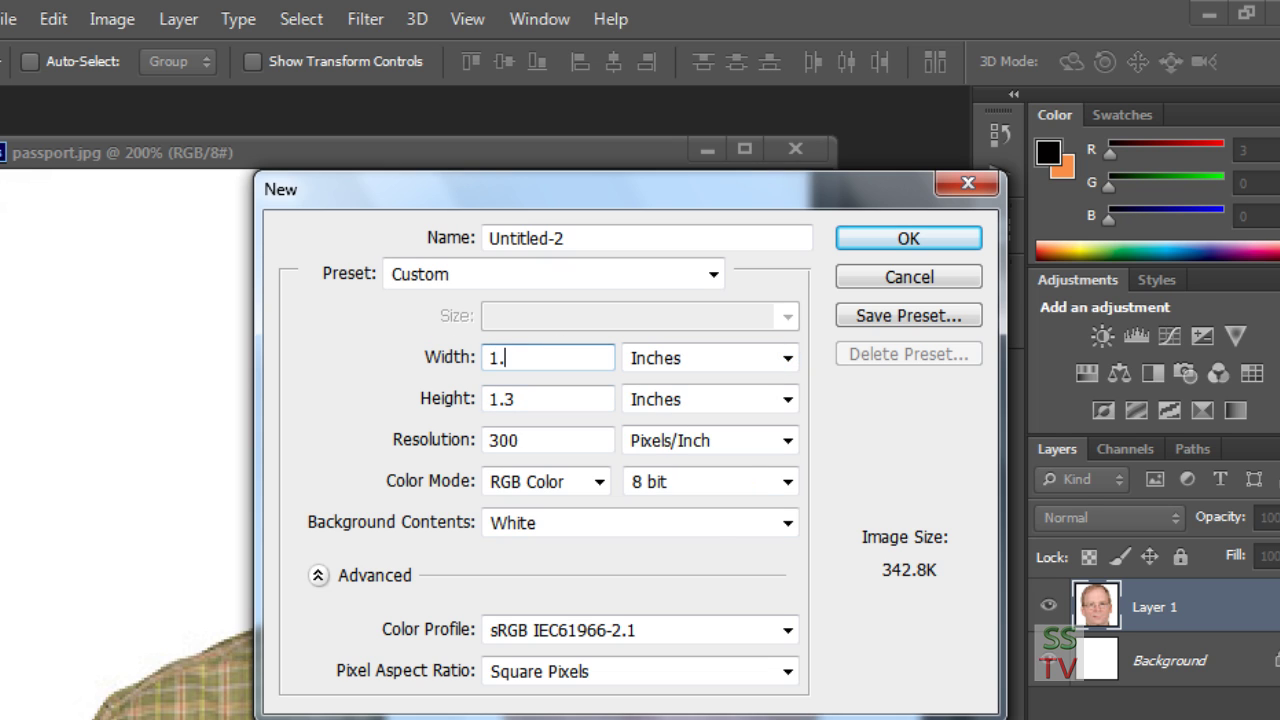
pyautogui.write('37')
pyautogui.press('Tab')
pyautogui.press('Tab')
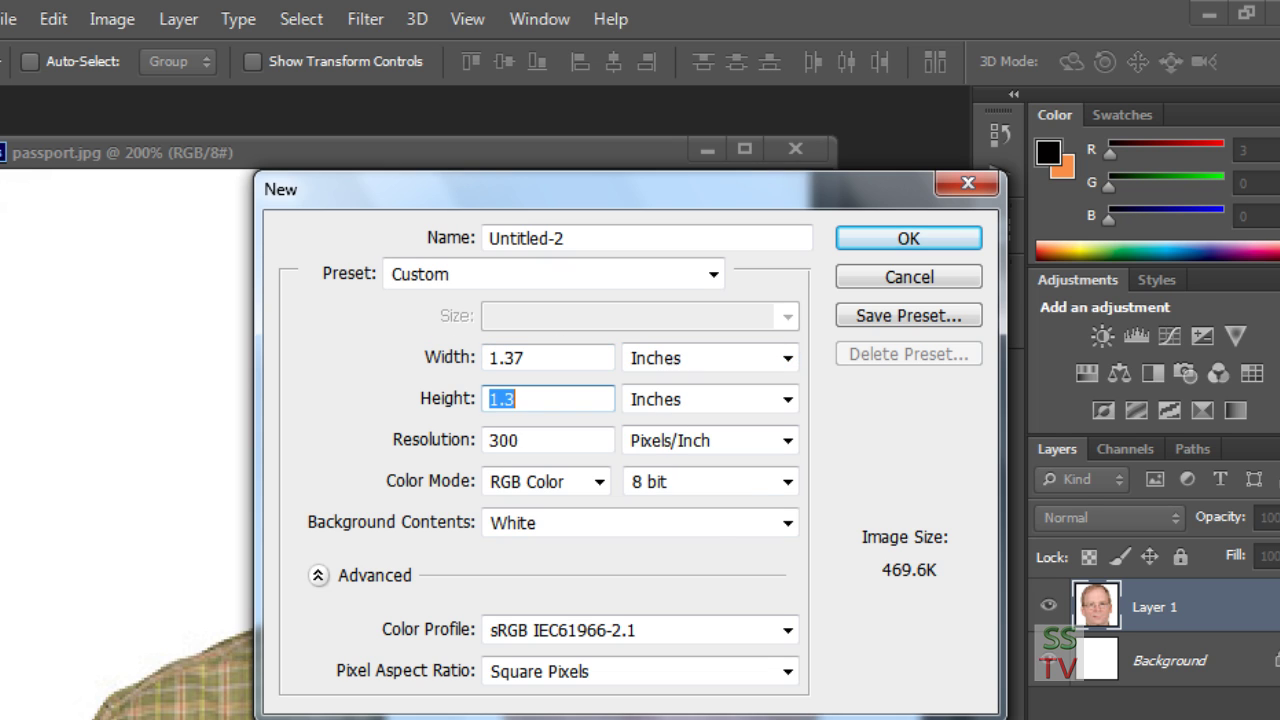
pyautogui.write('1.387')
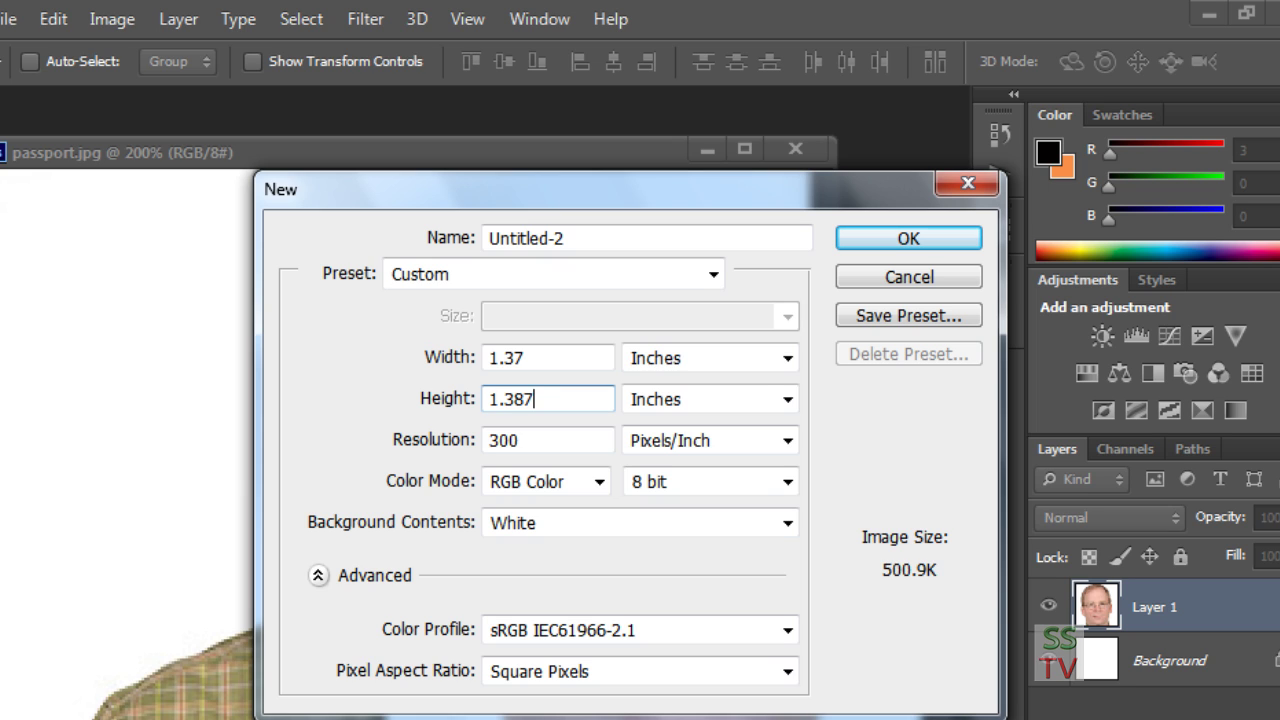
pyautogui.press('BackSpace')
pyautogui.press('BackSpace')
pyautogui.press('BackSpace')
pyautogui.write('77')
pyautogui.click(893, 244)
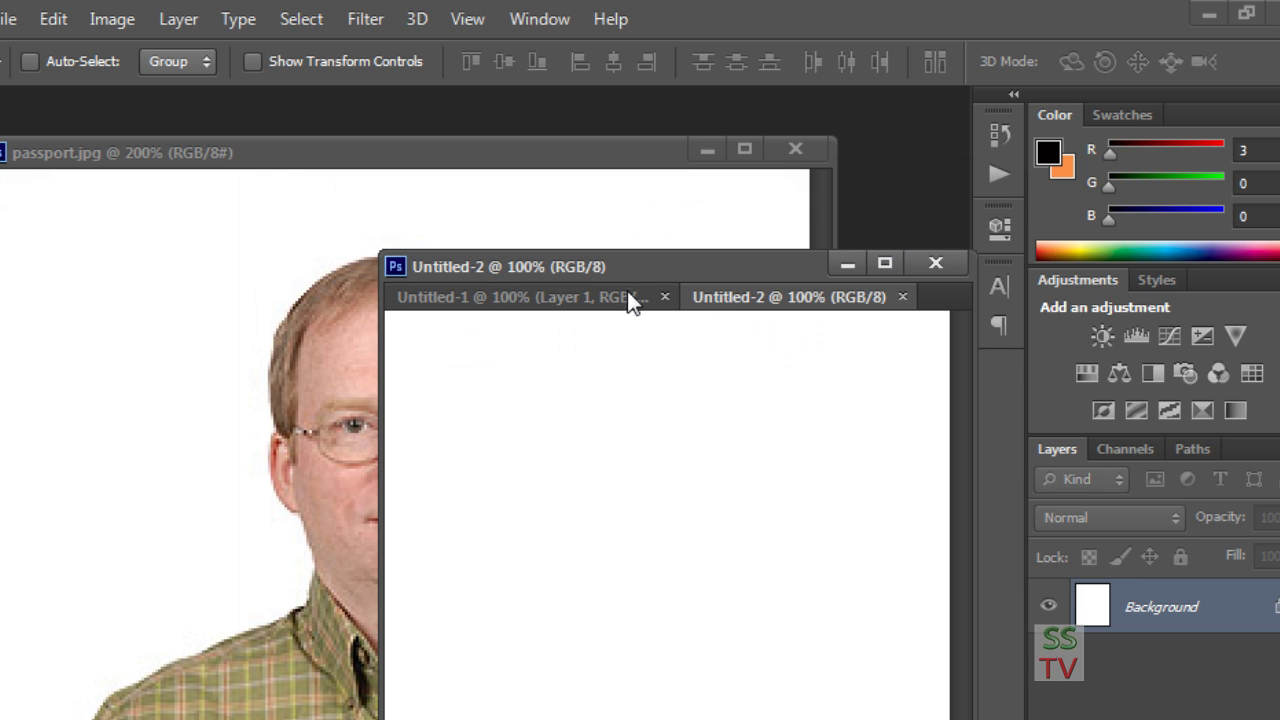
# Step: Separate the square portrait document and the new blank document into floating windows placed side by side
pyautogui.moveTo(703, 267); pyautogui.dragTo(810, 263)
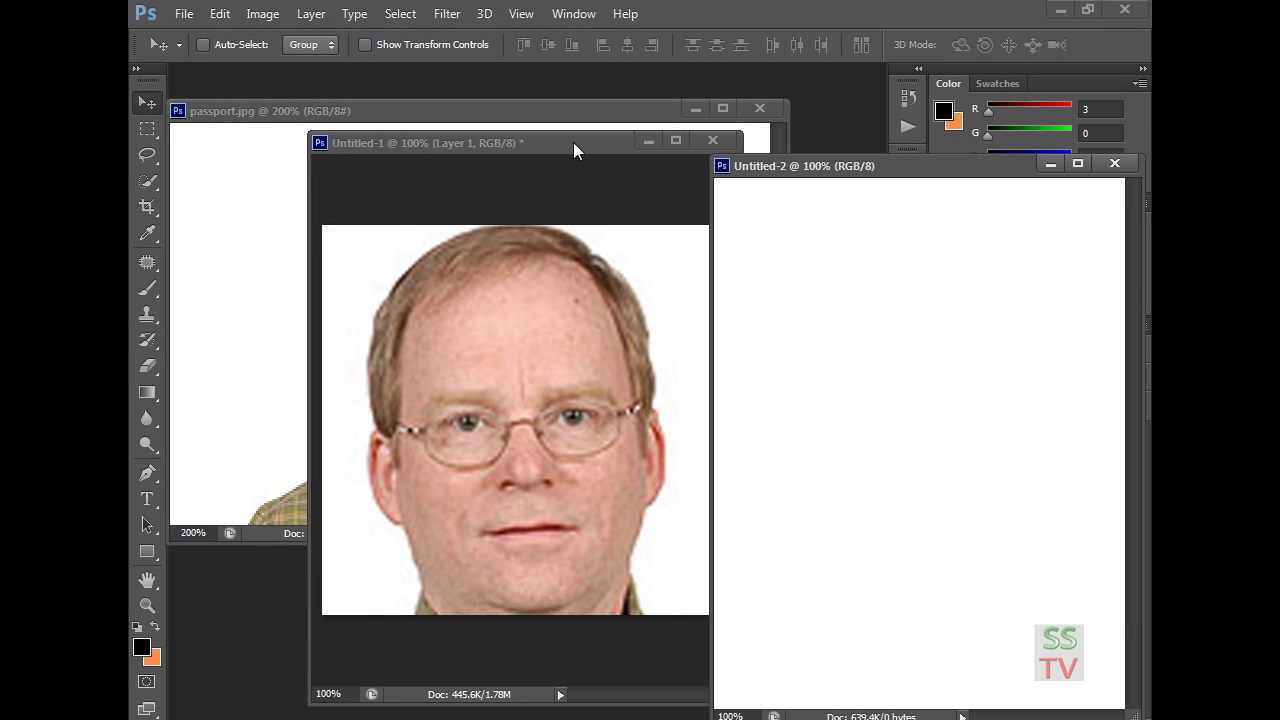
pyautogui.moveTo(574, 143); pyautogui.dragTo(431, 119)
pyautogui.moveTo(829, 165); pyautogui.dragTo(726, 141)
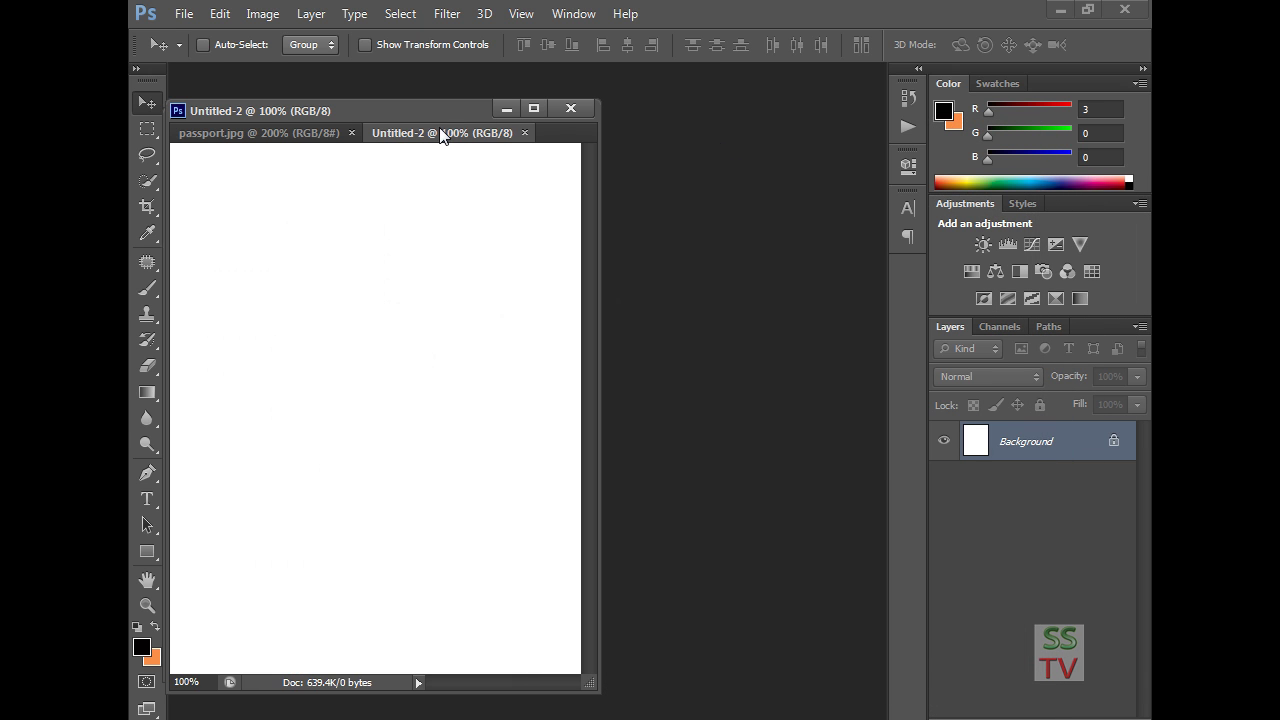
pyautogui.moveTo(441, 135); pyautogui.dragTo(650, 112)
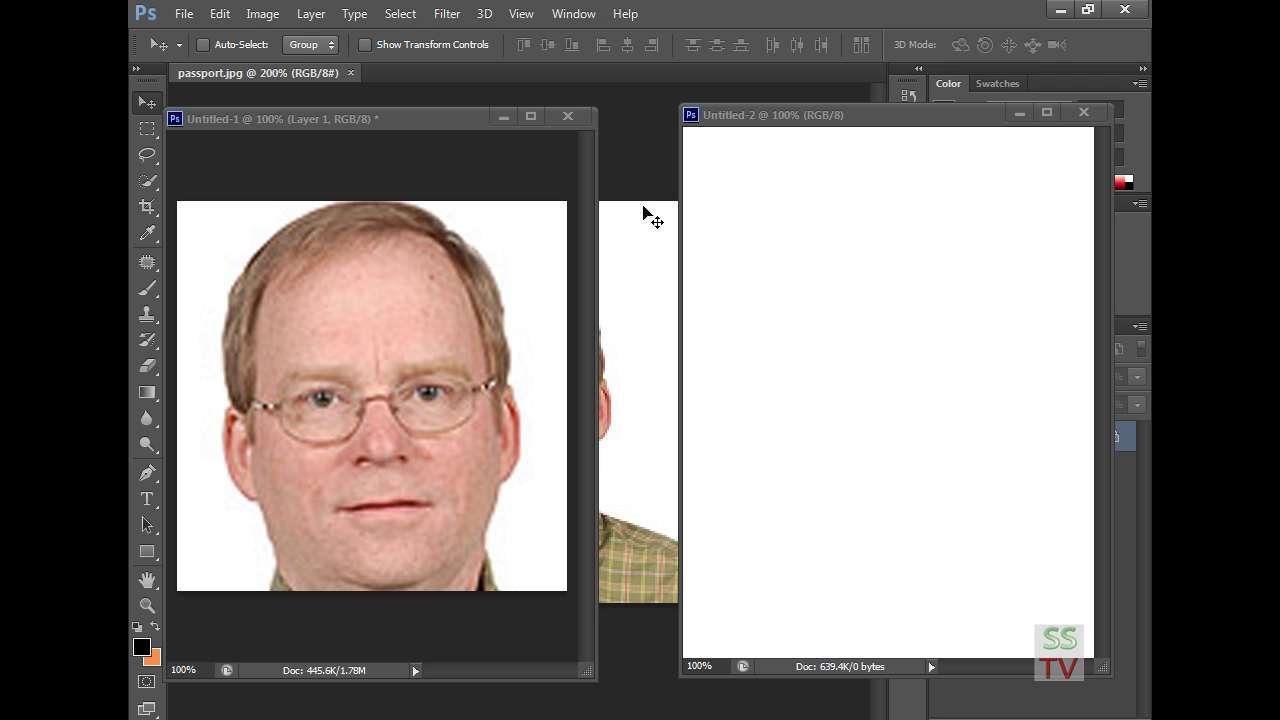
# Step: Copy the enlarged portrait layer from the square document into the blank 1.37 × 1.77 inch document and centre the face horizontally
pyautogui.click(391, 341)
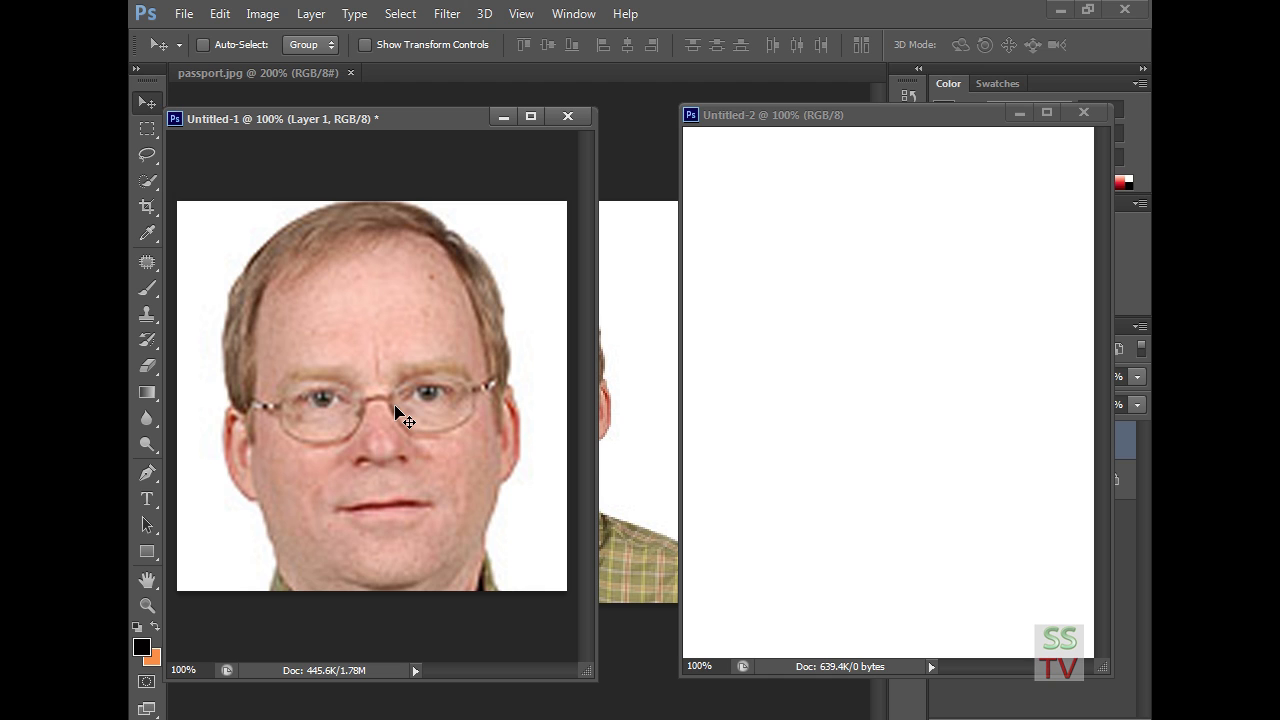
pyautogui.moveTo(395, 406); pyautogui.dragTo(840, 357)
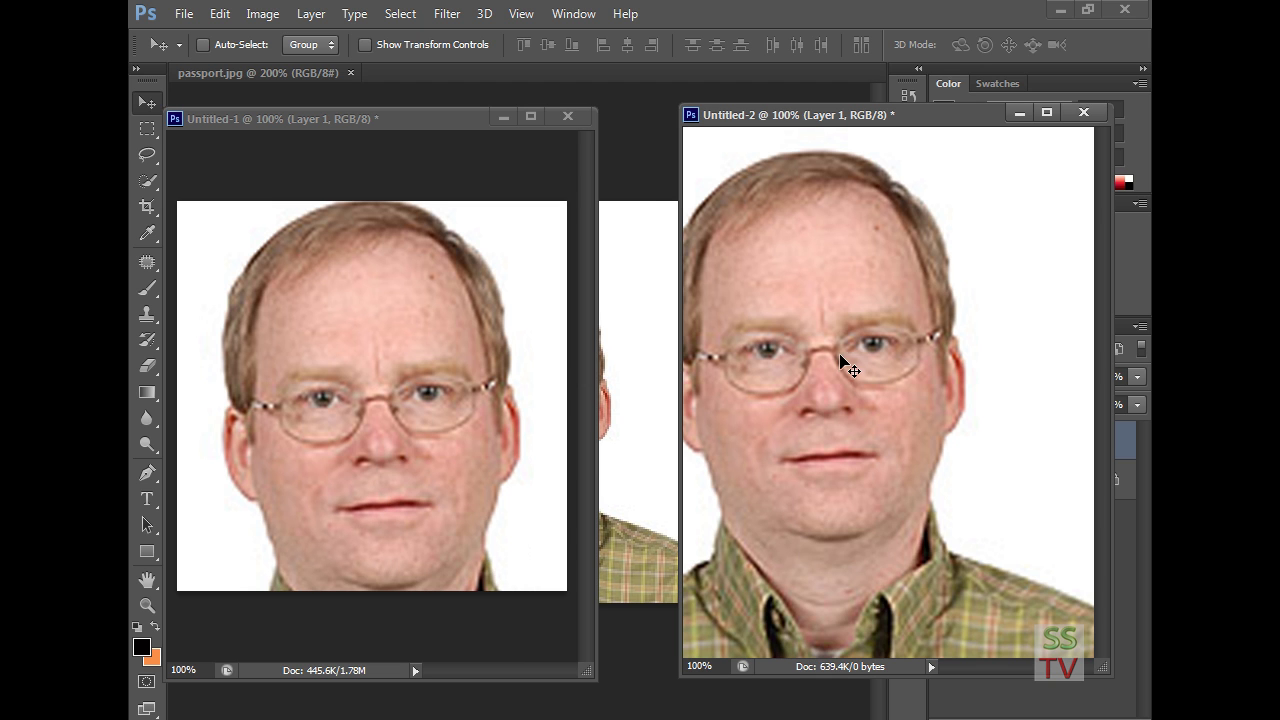
pyautogui.moveTo(834, 301); pyautogui.dragTo(910, 303)
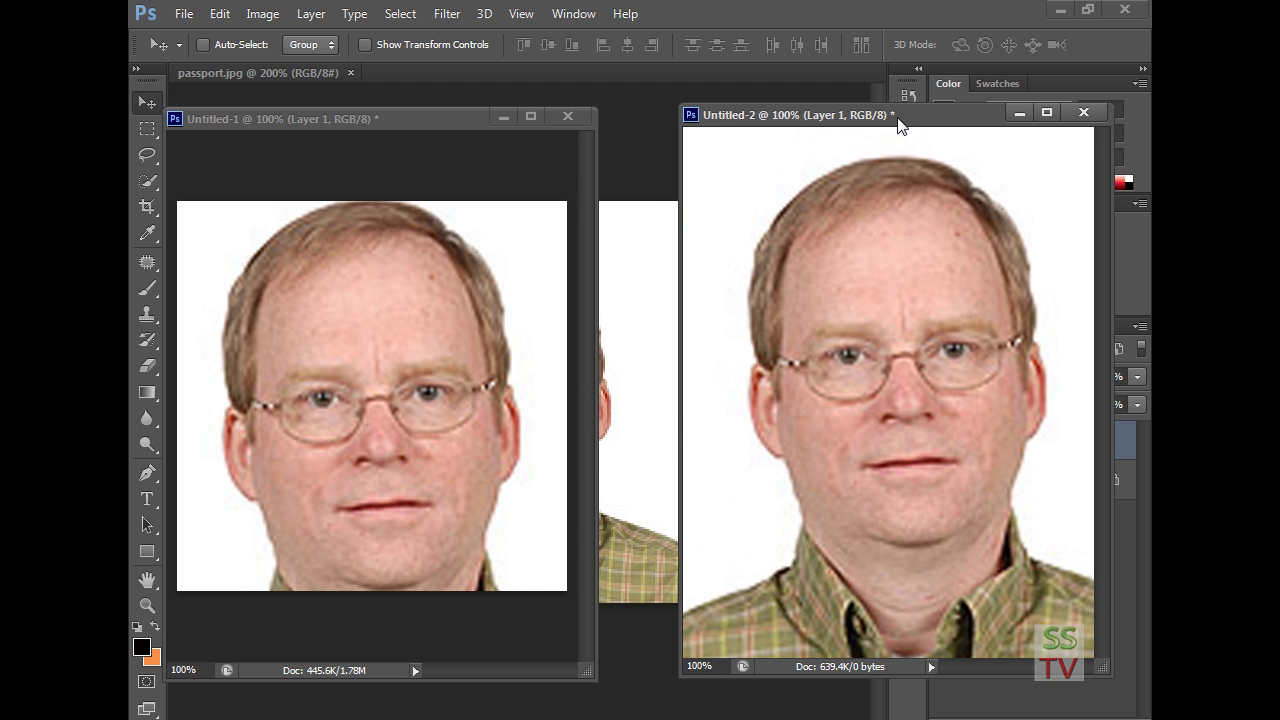
# Step: Dock the square portrait document beside passport.jpg and keep the rectangular document floating in the middle of the workspace
pyautogui.moveTo(900, 125); pyautogui.dragTo(648, 119)
pyautogui.click(361, 125)
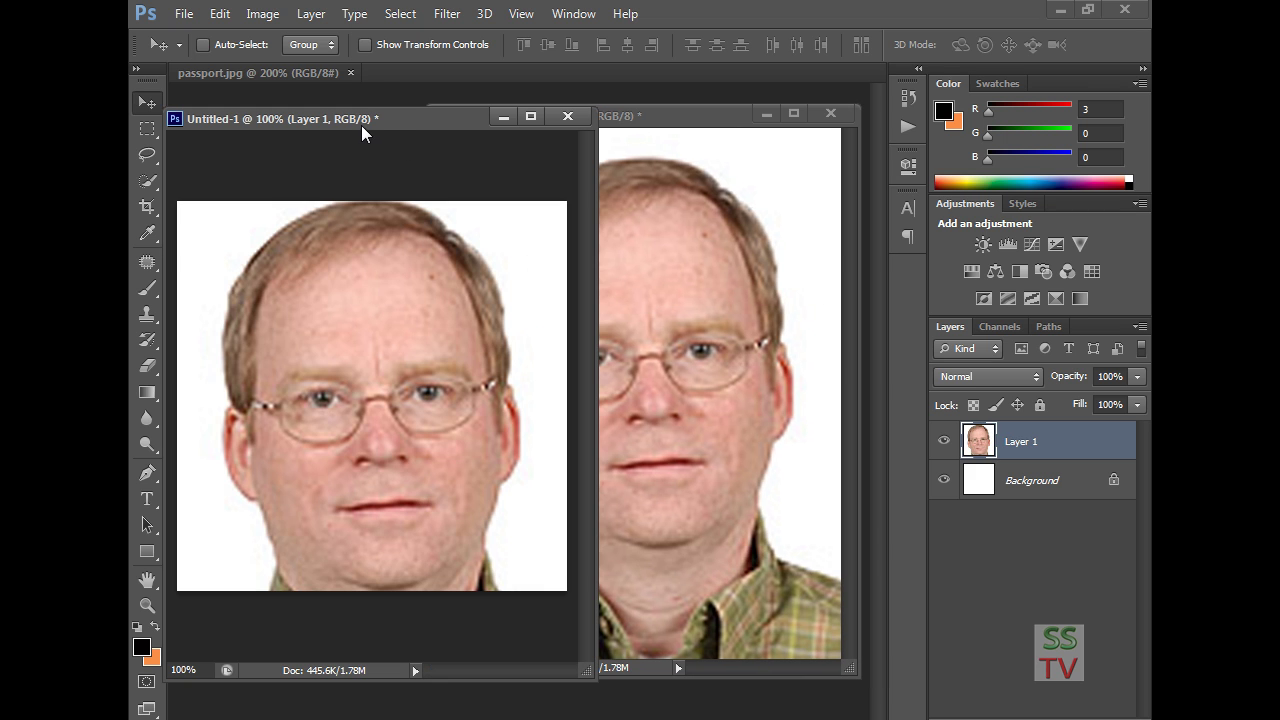
pyautogui.moveTo(374, 112); pyautogui.dragTo(440, 76)
pyautogui.moveTo(538, 124); pyautogui.dragTo(430, 128)
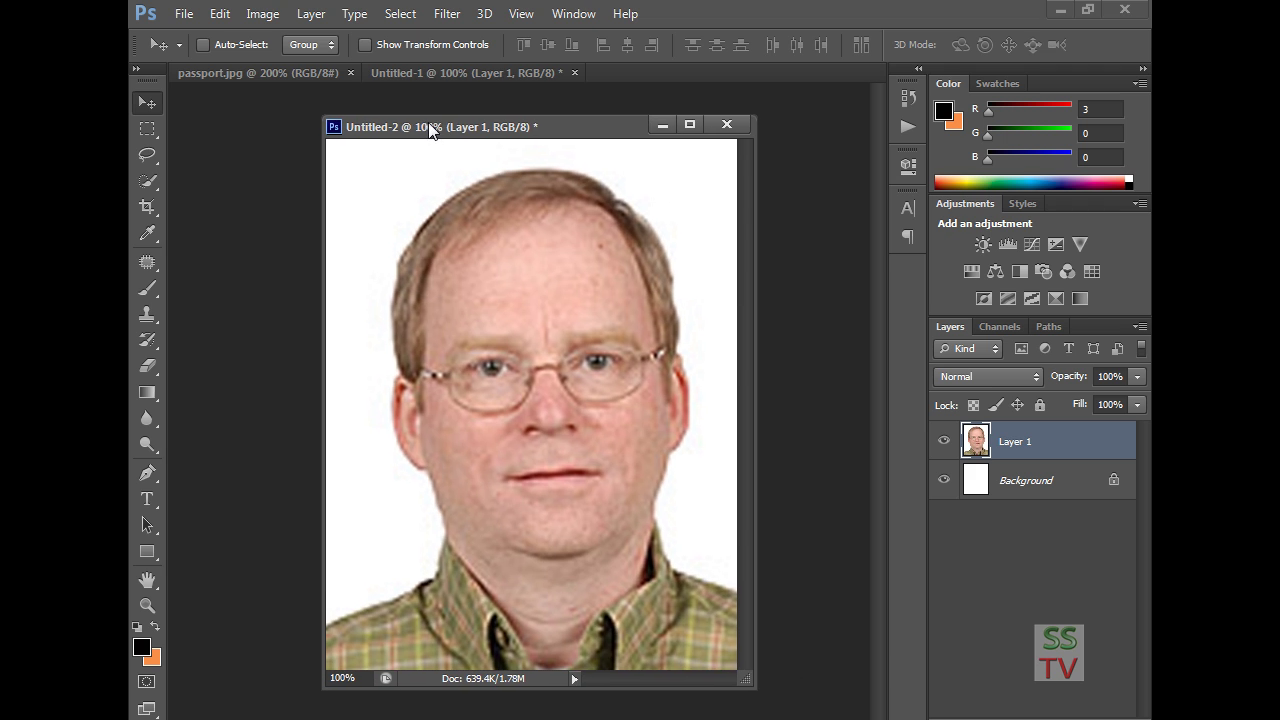
# Step: Free-transform the portrait layer in the 1.37 × 1.77 inch document, rotating it slightly clockwise and nudging it a little left and up
pyautogui.click(688, 125)
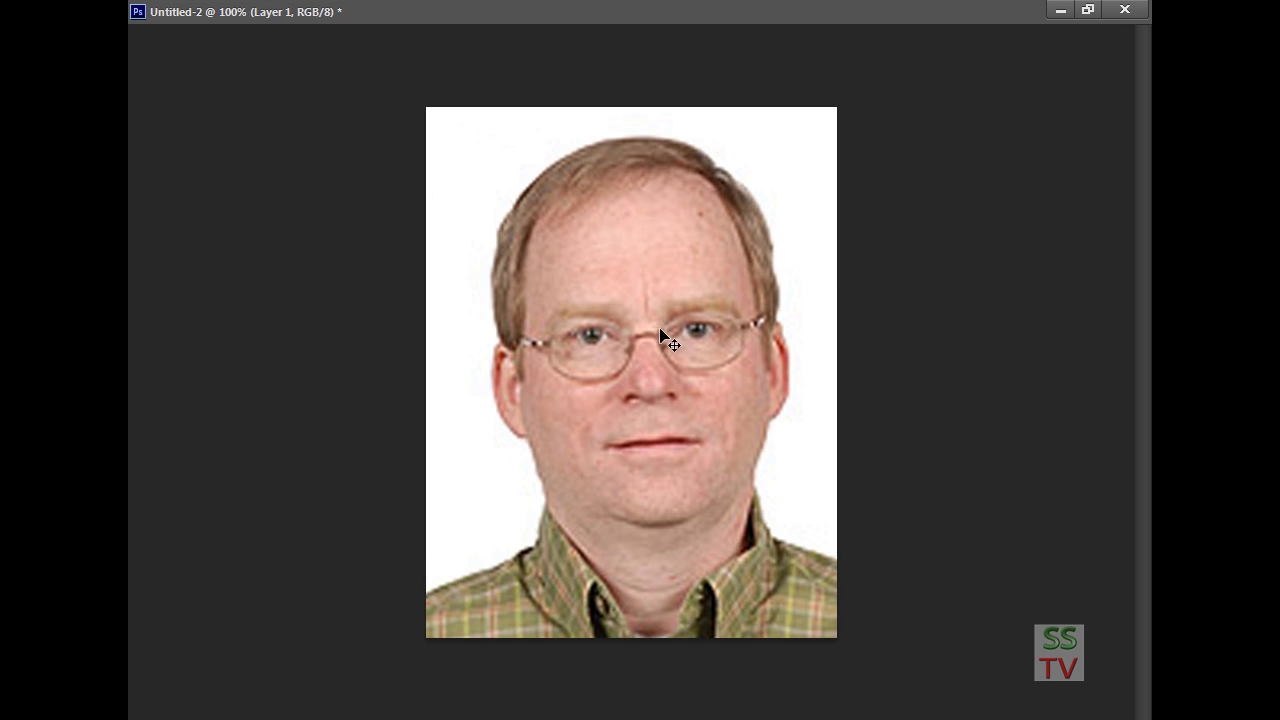
pyautogui.hotkey('ctrl', 't')
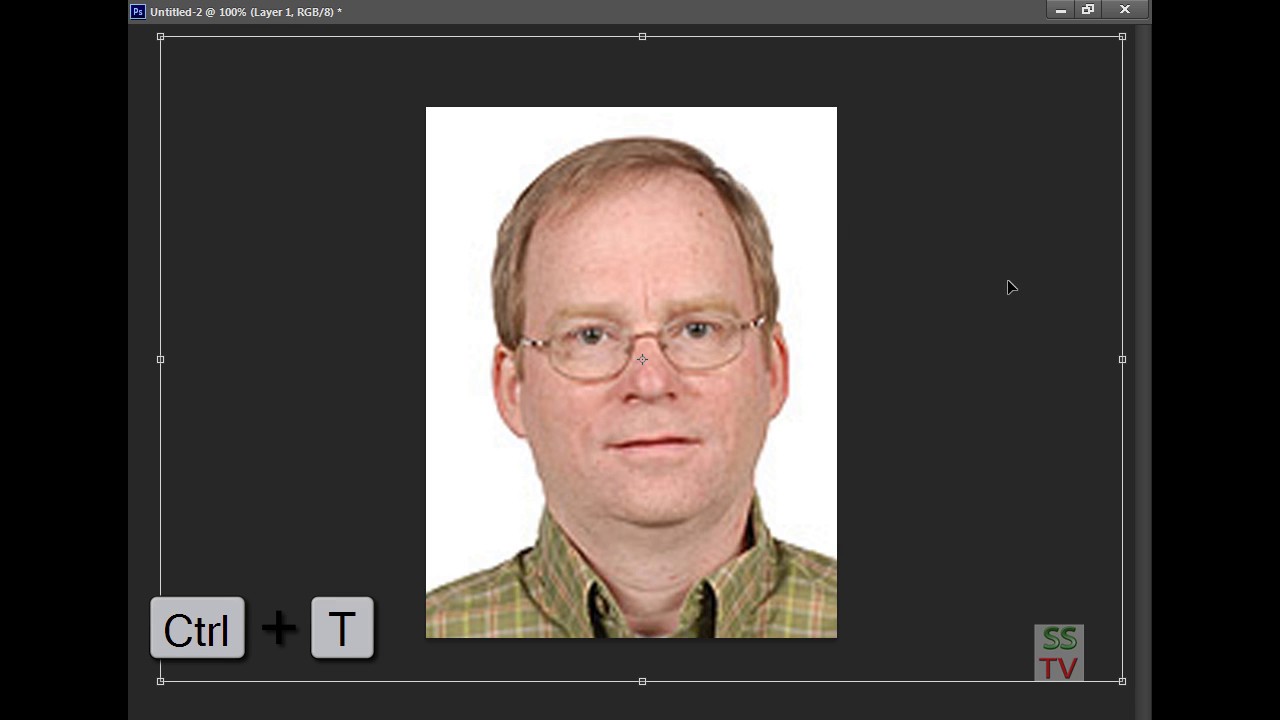
pyautogui.hotkey('ctrl', '-')
pyautogui.moveTo(981, 124); pyautogui.dragTo(991, 134)
pyautogui.press('Left')
pyautogui.press('Left')
pyautogui.press('Left')
pyautogui.press('Left')
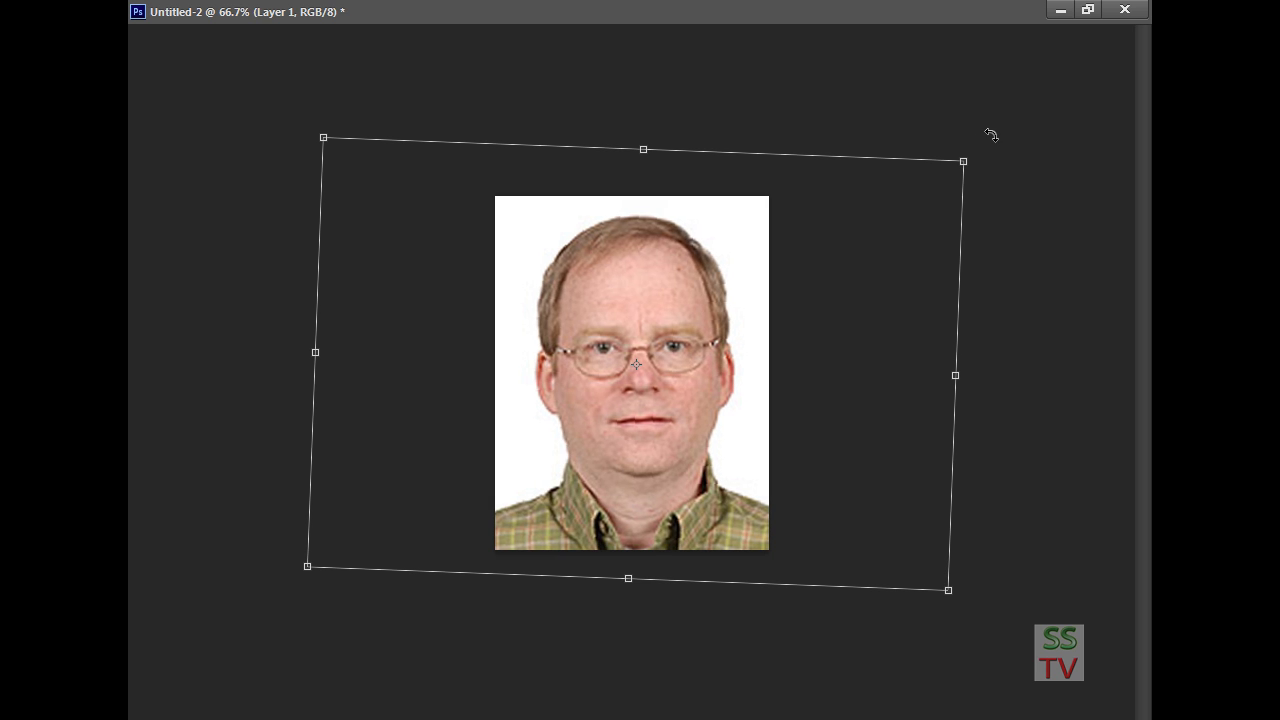
pyautogui.press('Up')
pyautogui.press('Up')
pyautogui.press('Up')
pyautogui.press('Up')
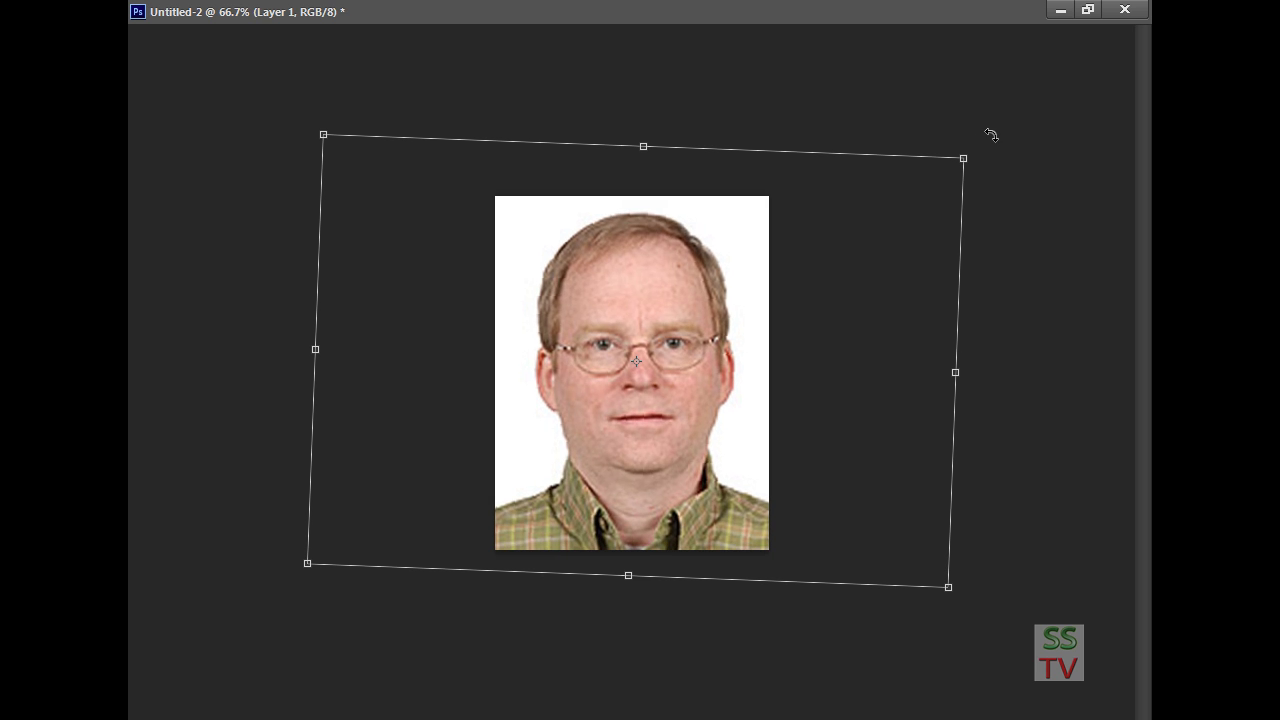
pyautogui.press('Up')
pyautogui.press('Return')
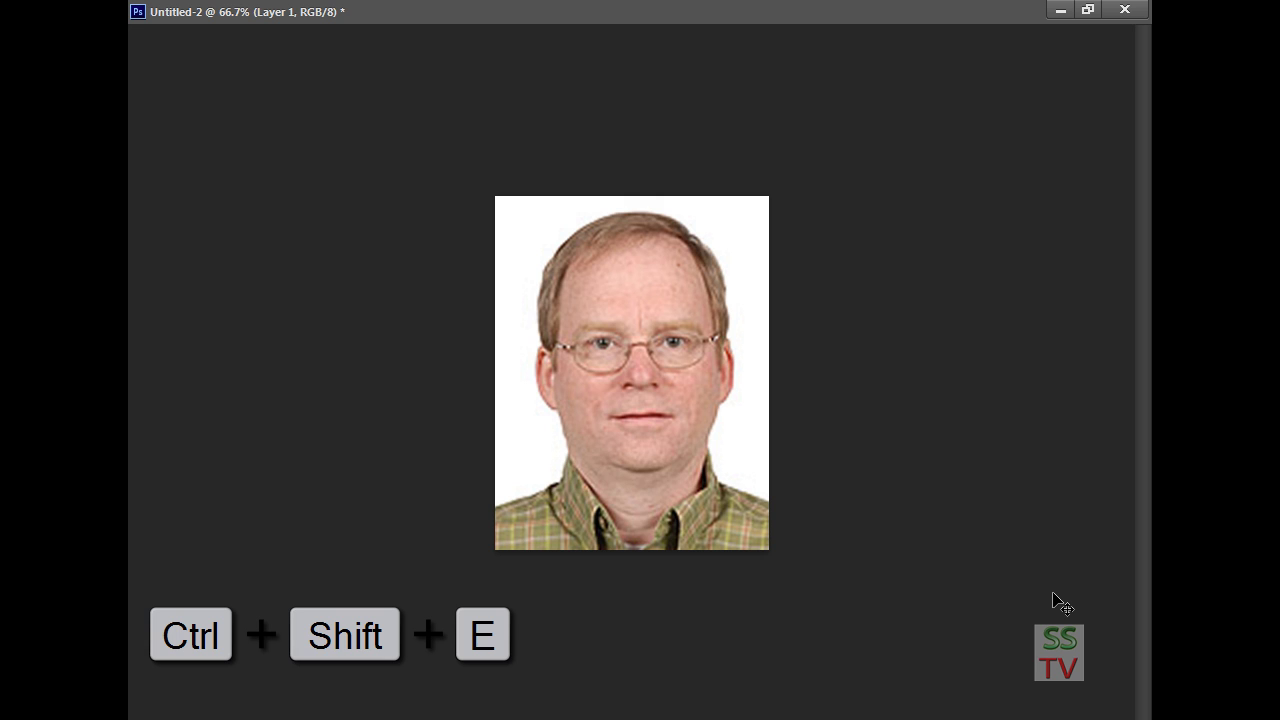
# Step: Merge all visible layers of the 1.37 × 1.77 inch document and dock its window beside the other documents
pyautogui.hotkey('ctrl', 'shift', 'e')
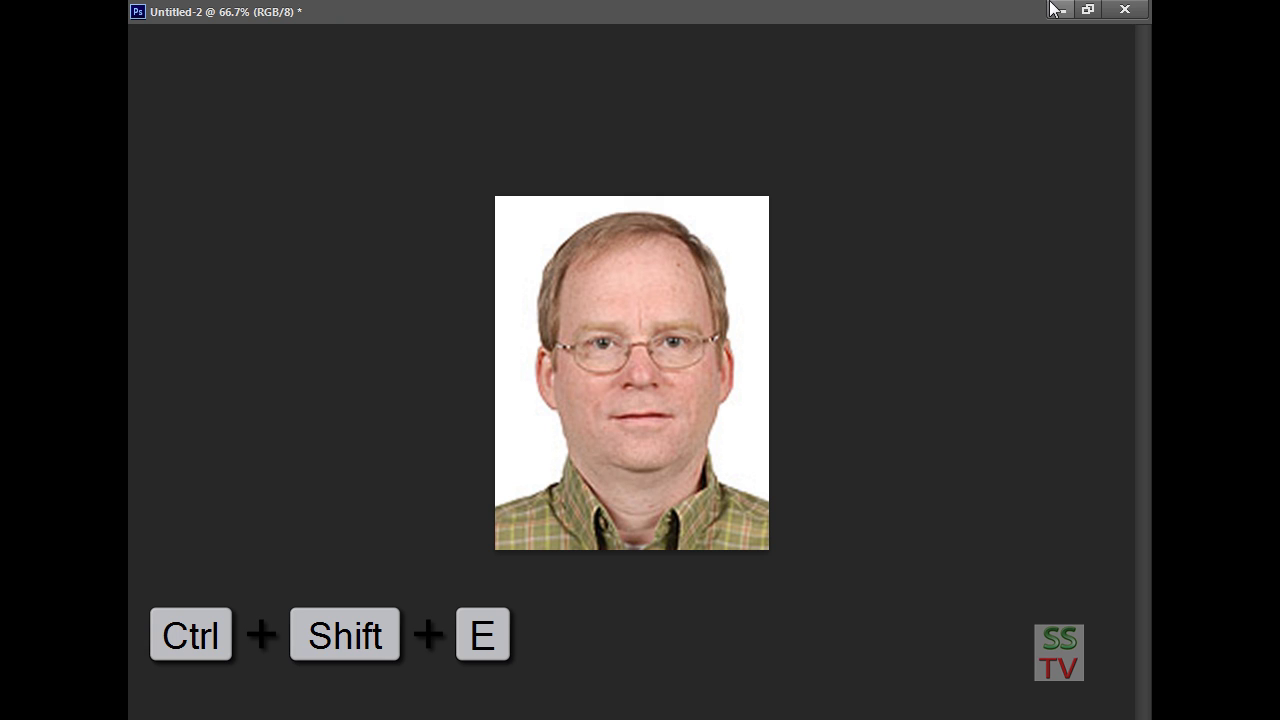
pyautogui.click(1089, 12)
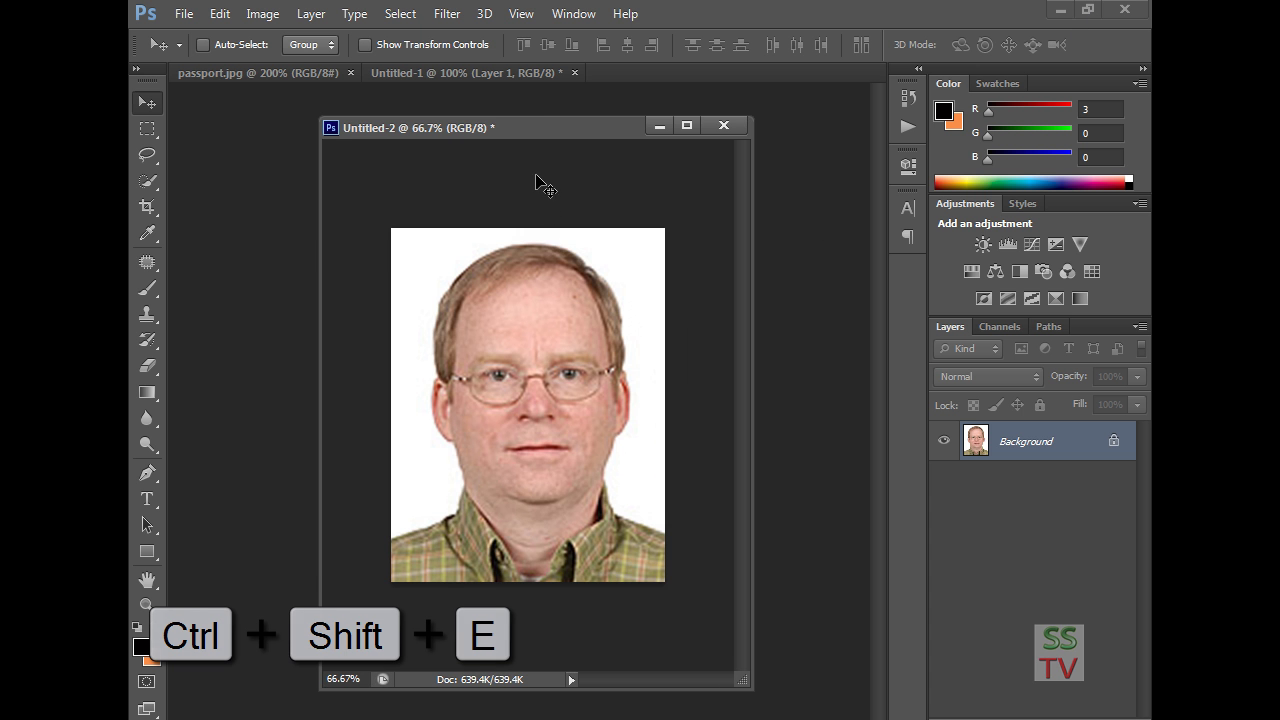
pyautogui.moveTo(540, 131); pyautogui.dragTo(689, 76)
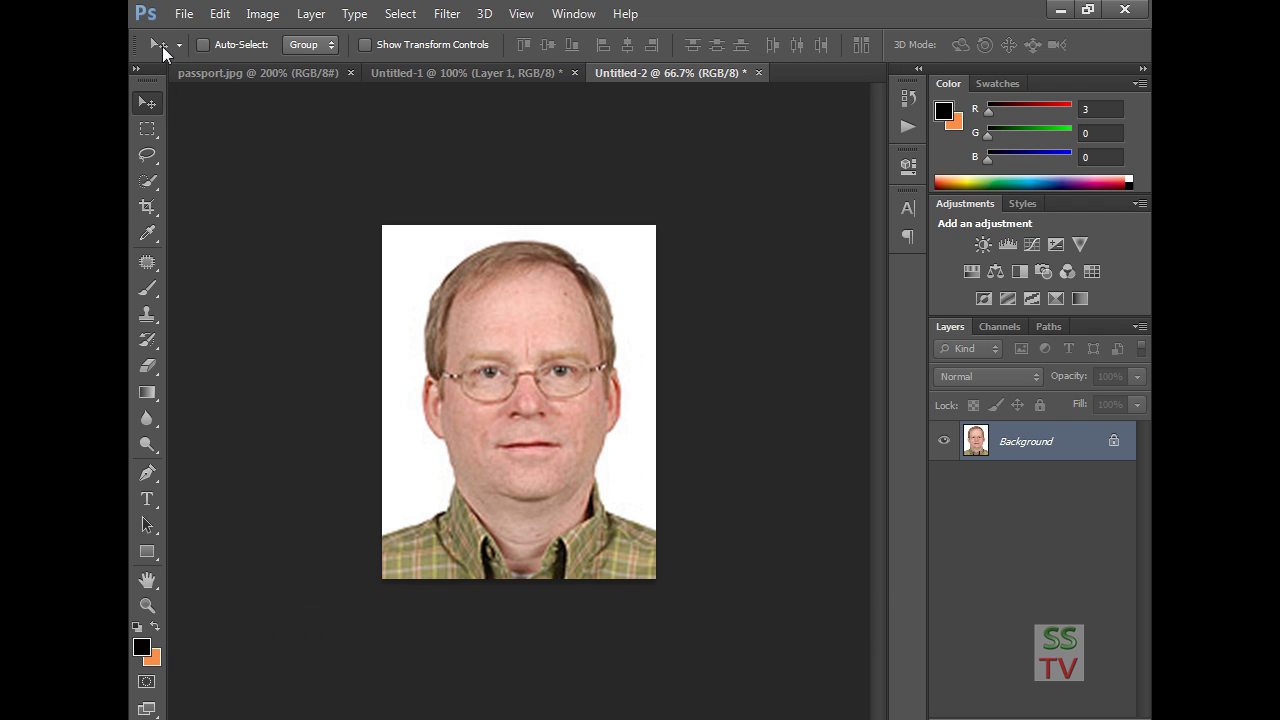
# Step: Create a new white document 6 inches wide and 4 inches high at 300 pixels/inch
pyautogui.click(180, 20)
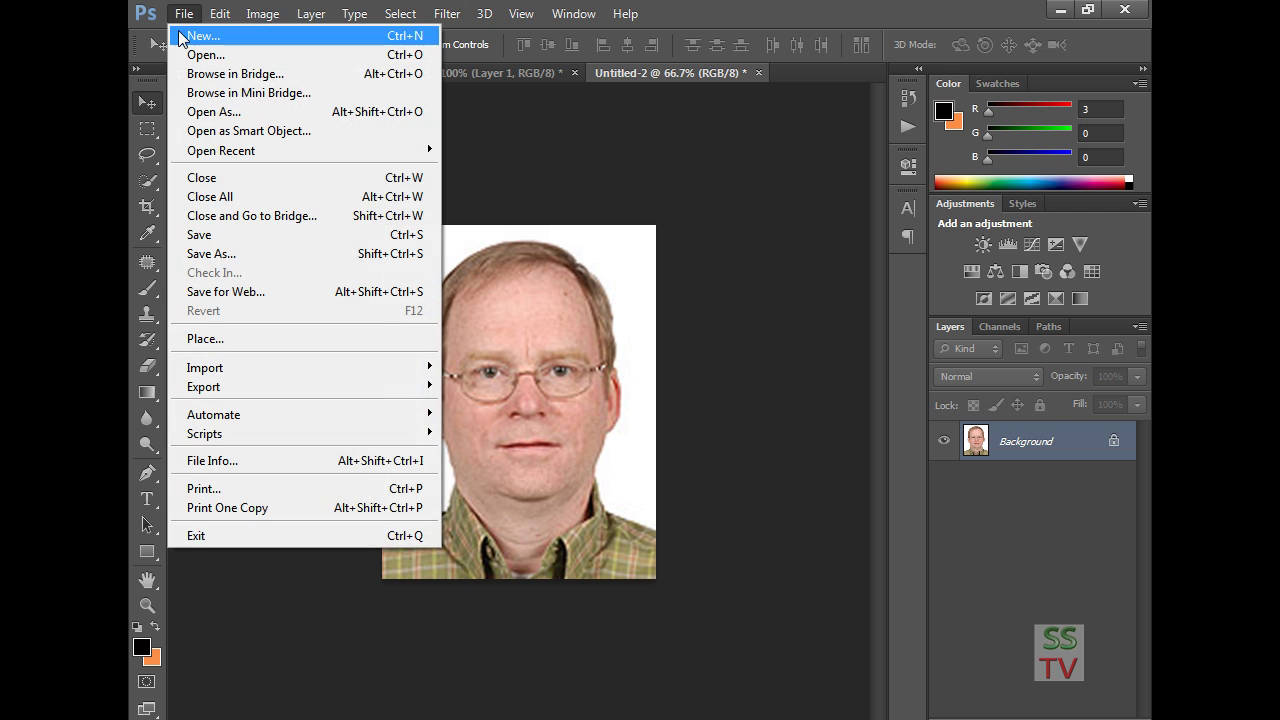
pyautogui.click(178, 33)
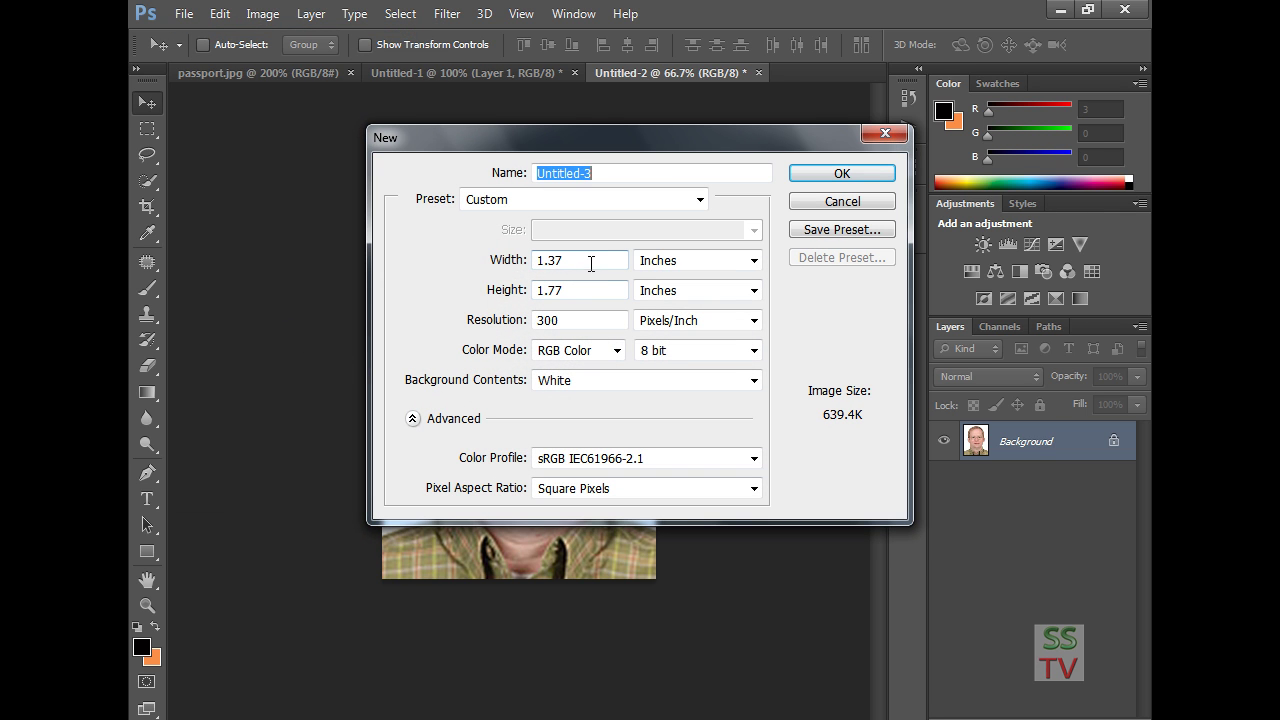
pyautogui.click(586, 260)
pyautogui.write('6')
pyautogui.press('Tab')
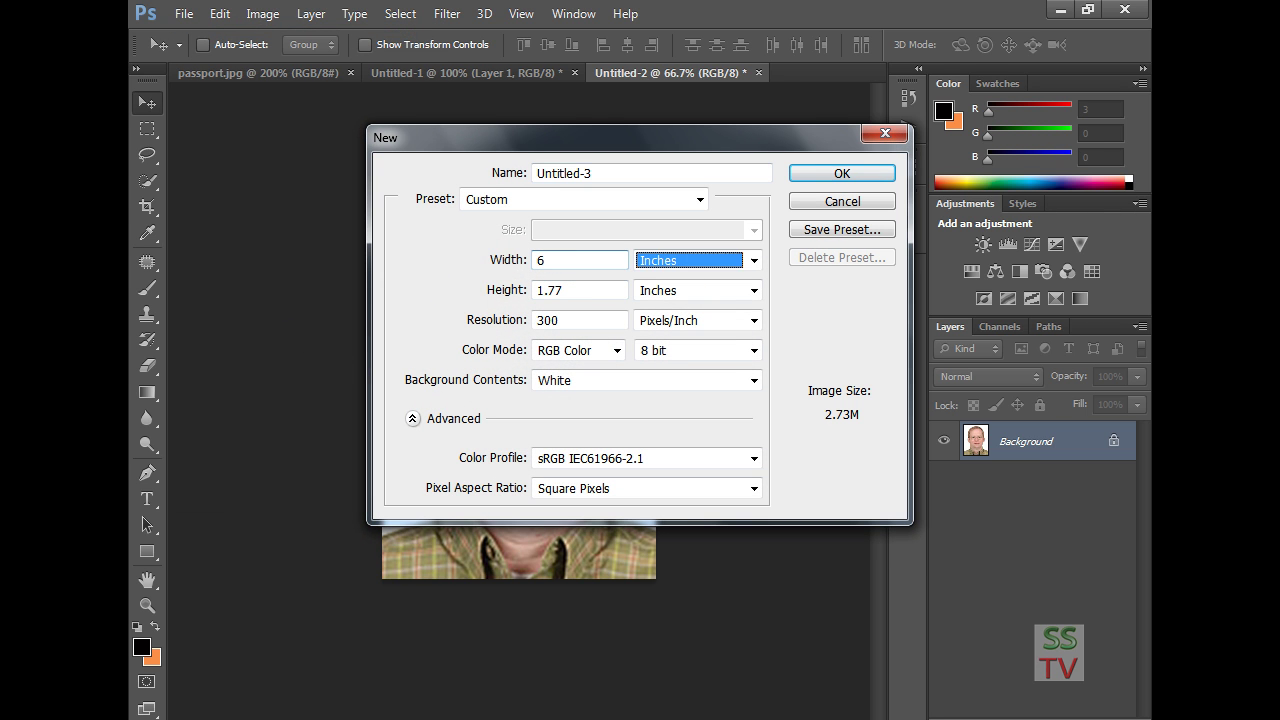
pyautogui.press('Tab')
pyautogui.write('4')
pyautogui.press('Return')
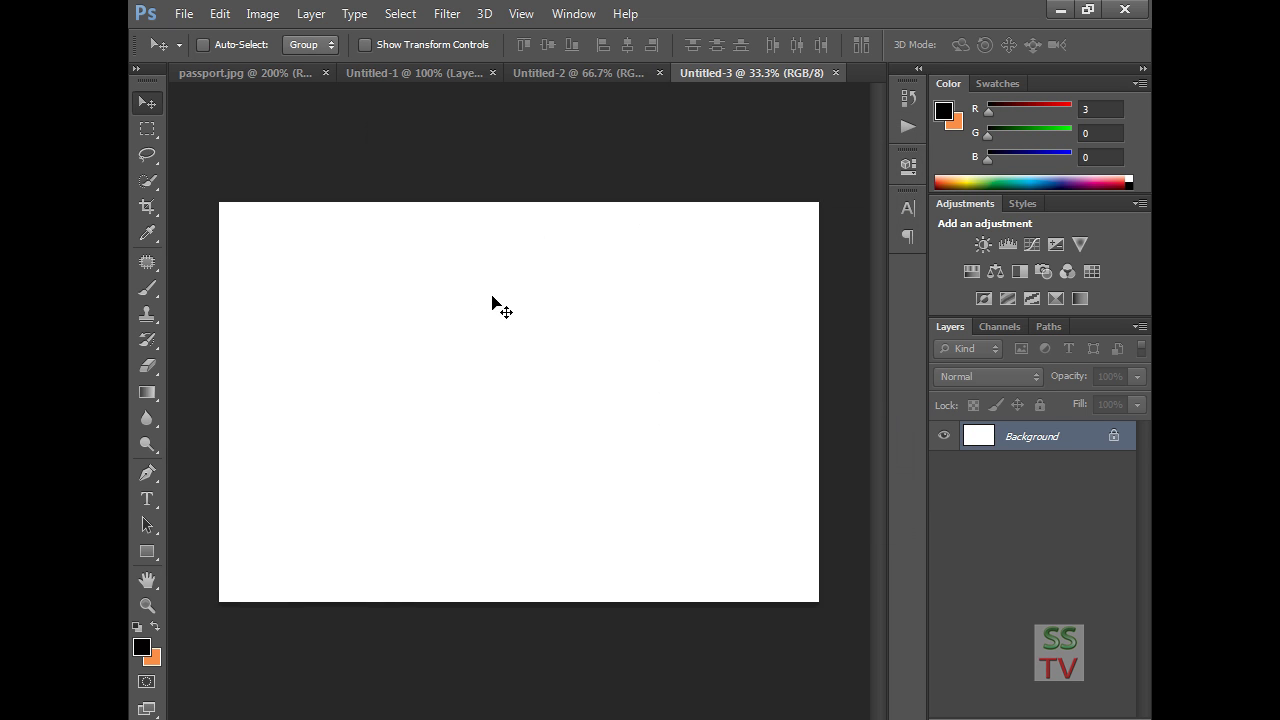
# Step: Copy the finished 1.37 × 1.77 inch portrait into the upper-left area of the 6 × 4 inch document and dock its source window again
pyautogui.click(563, 77)
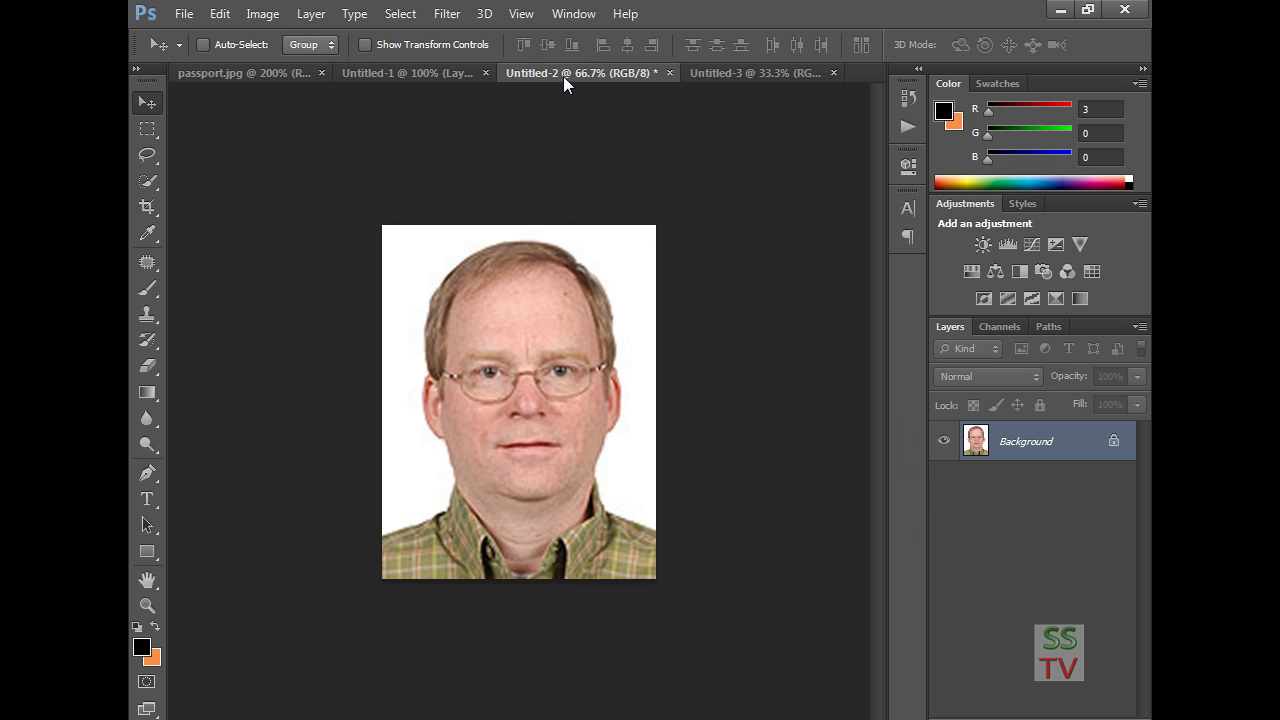
pyautogui.moveTo(563, 74); pyautogui.dragTo(418, 168)
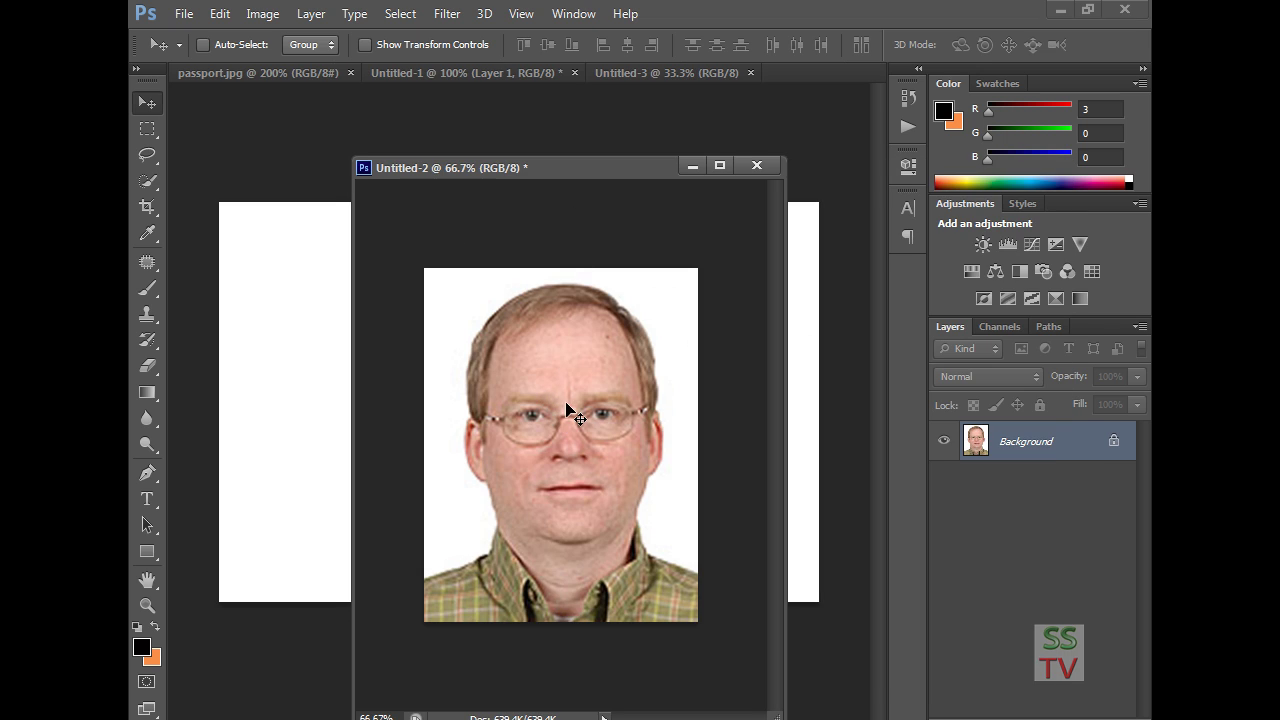
pyautogui.moveTo(550, 418); pyautogui.dragTo(311, 280)
pyautogui.moveTo(572, 172); pyautogui.dragTo(797, 75)
pyautogui.click(606, 75)
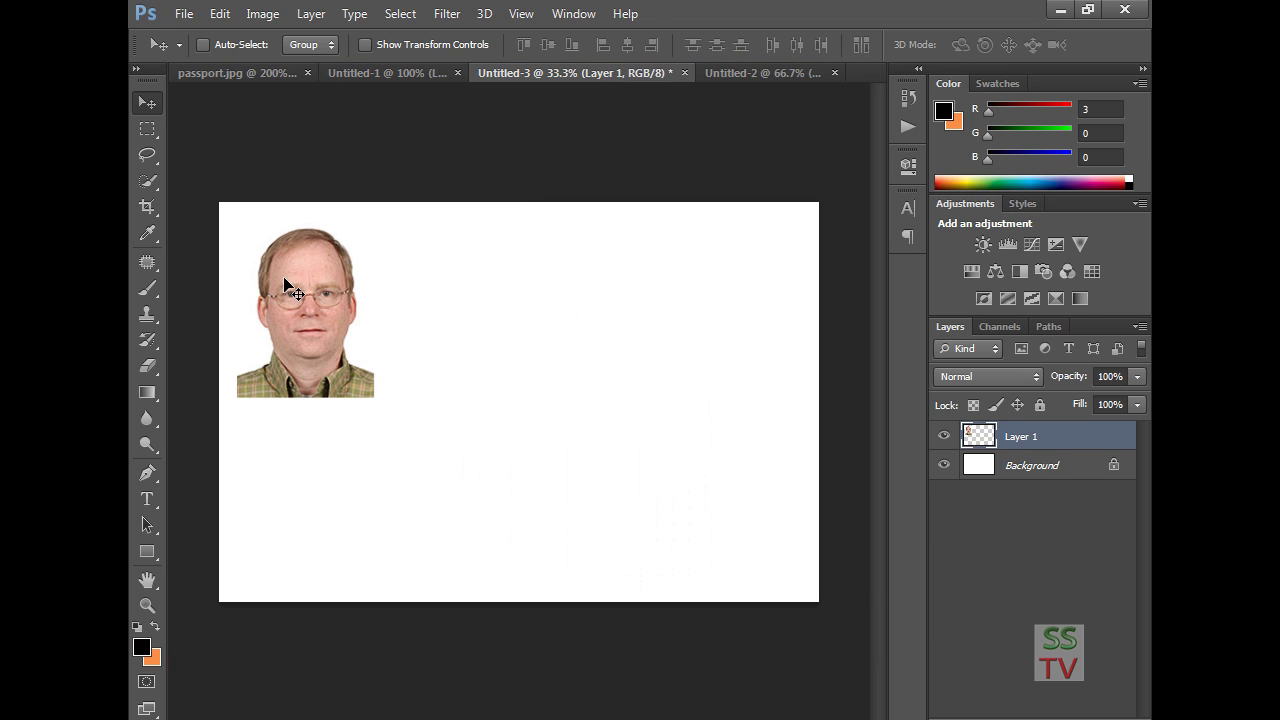
# Step: Add a 2 px black inside stroke around the portrait layer in the 6 × 4 inch document
pyautogui.click(218, 16)
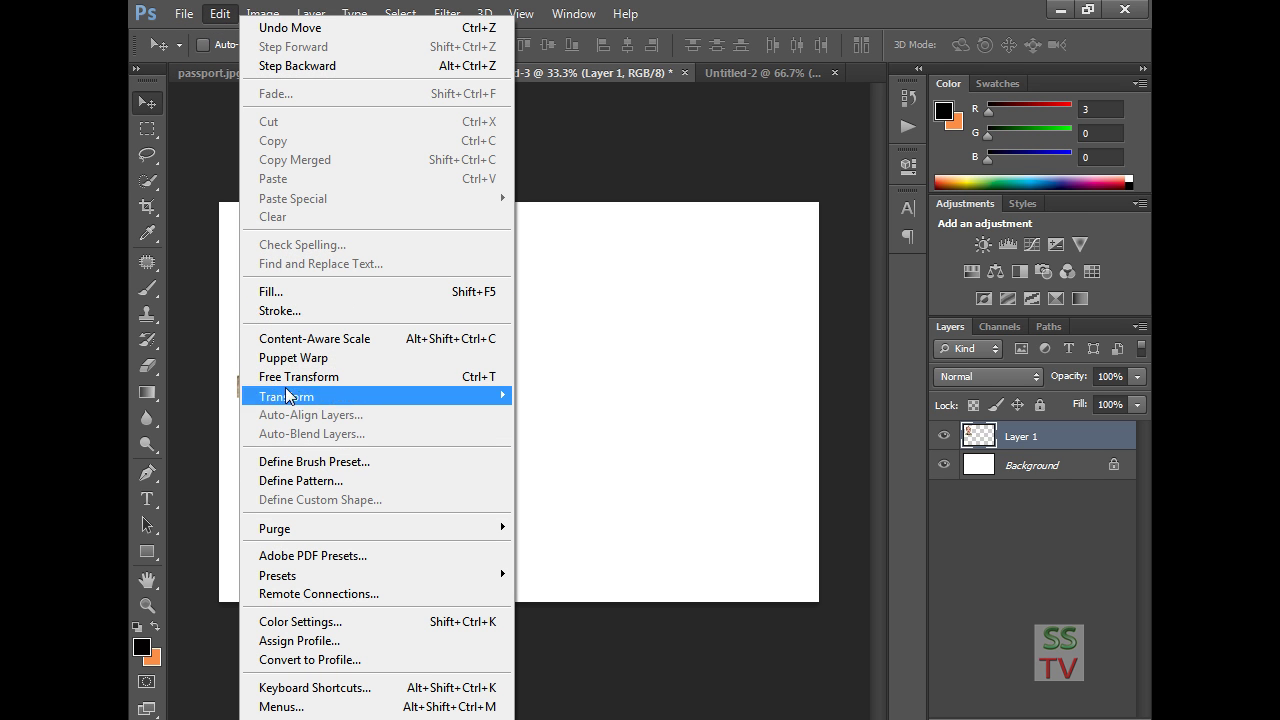
pyautogui.click(287, 313)
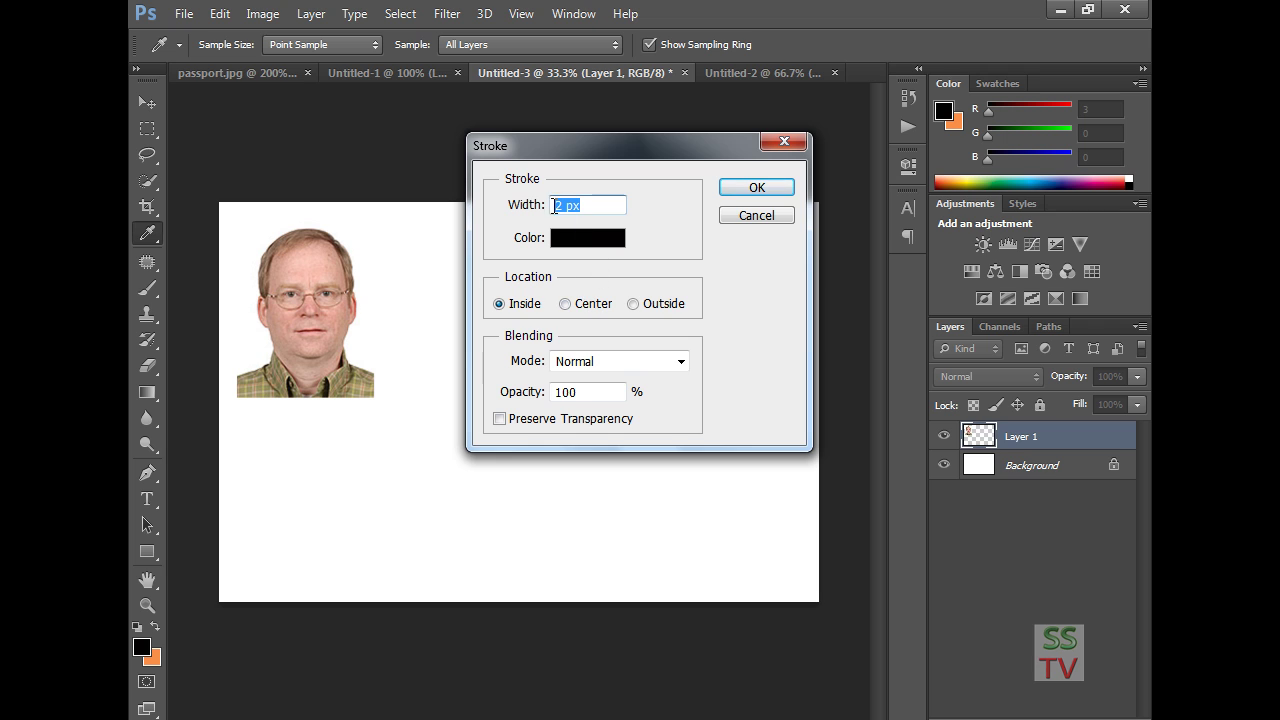
pyautogui.click(775, 192)
pyautogui.press('v')
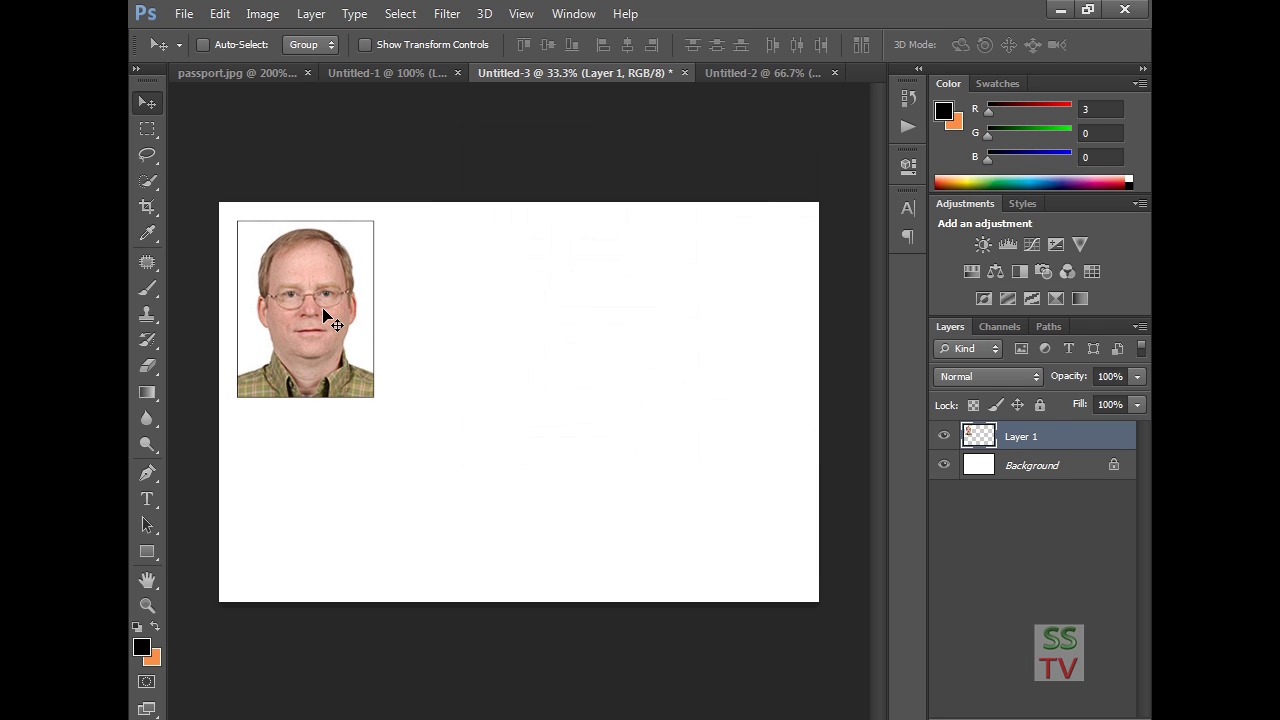
# Step: Move the outlined portrait slightly closer to the upper-left corner of the page
pyautogui.moveTo(323, 308); pyautogui.dragTo(321, 309)
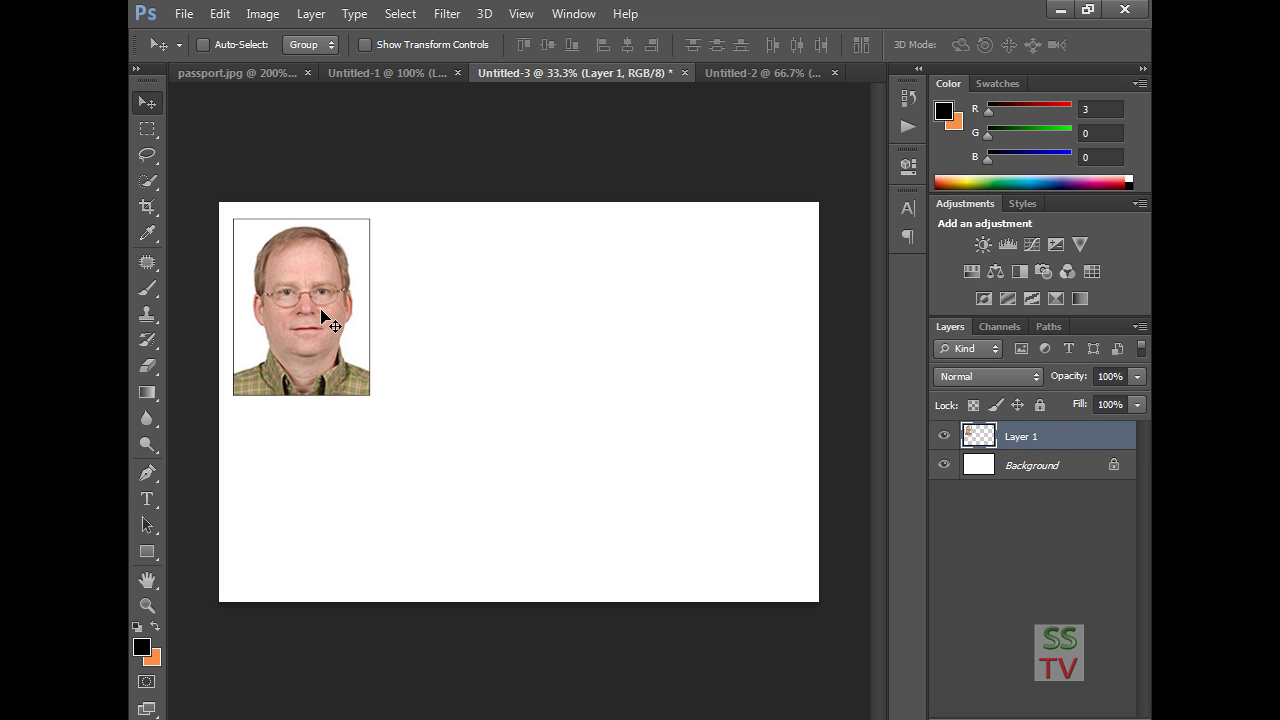
pyautogui.press('Left')
pyautogui.press('Left')
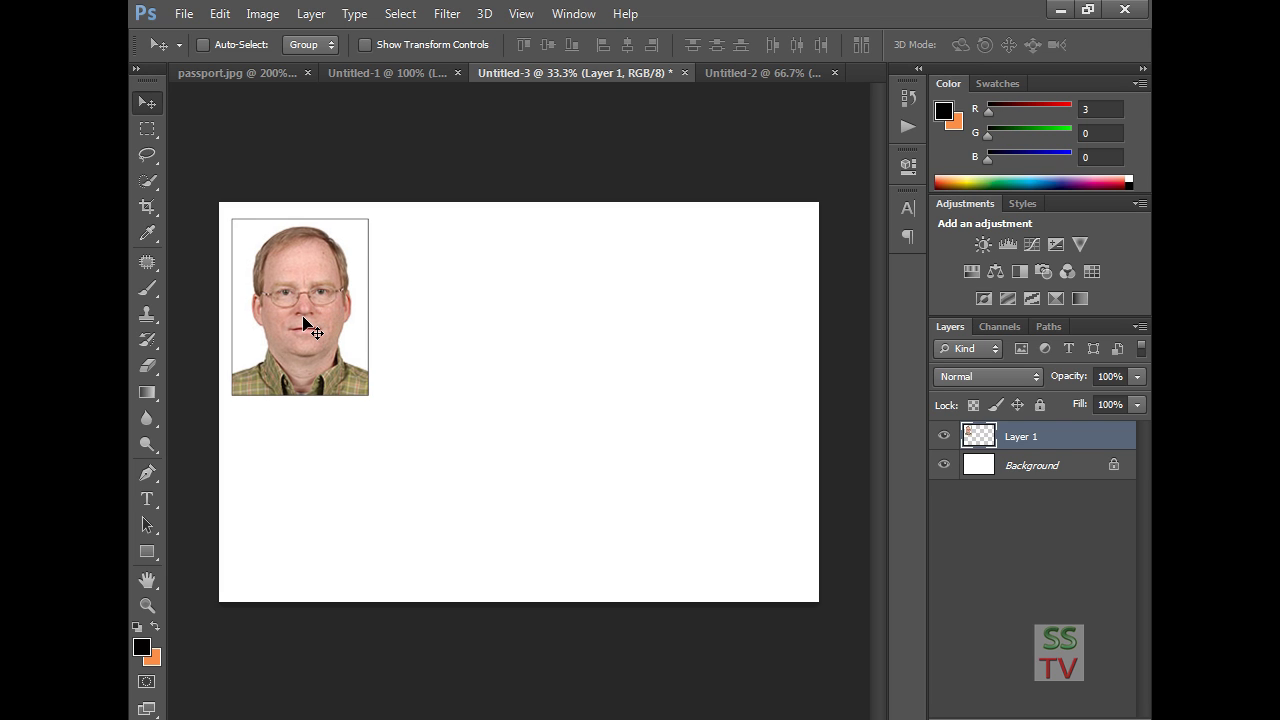
# Step: Duplicate the portrait horizontally to its right with a small gap and merge both portraits into one layer
pyautogui.hotkey('shift', 'alt')
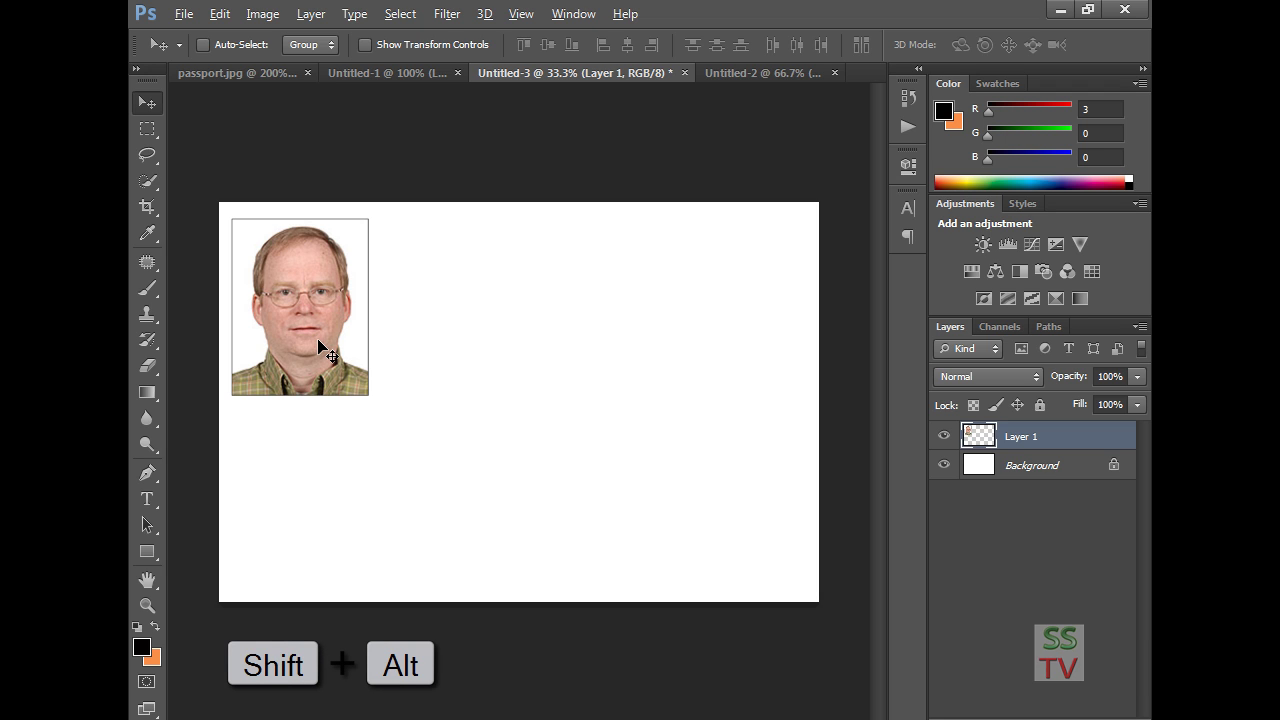
pyautogui.moveTo(319, 343); pyautogui.dragTo(469, 345)
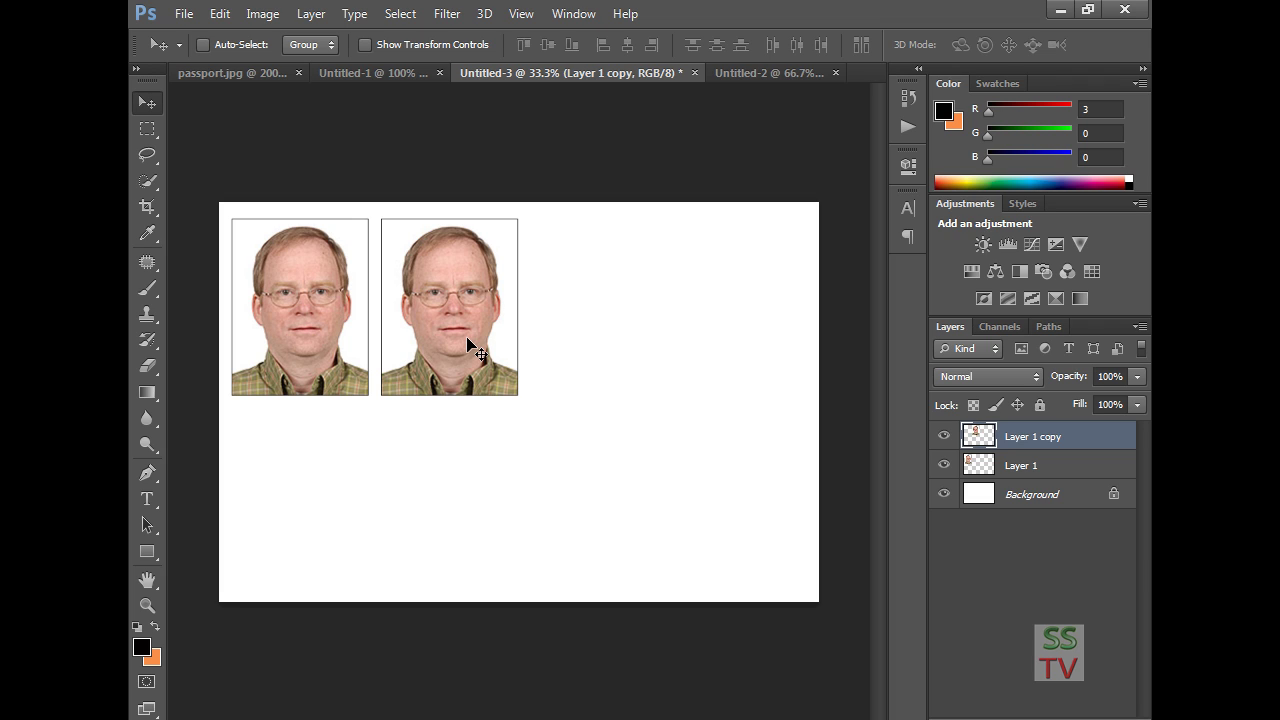
pyautogui.hotkey('ctrl', 'e')
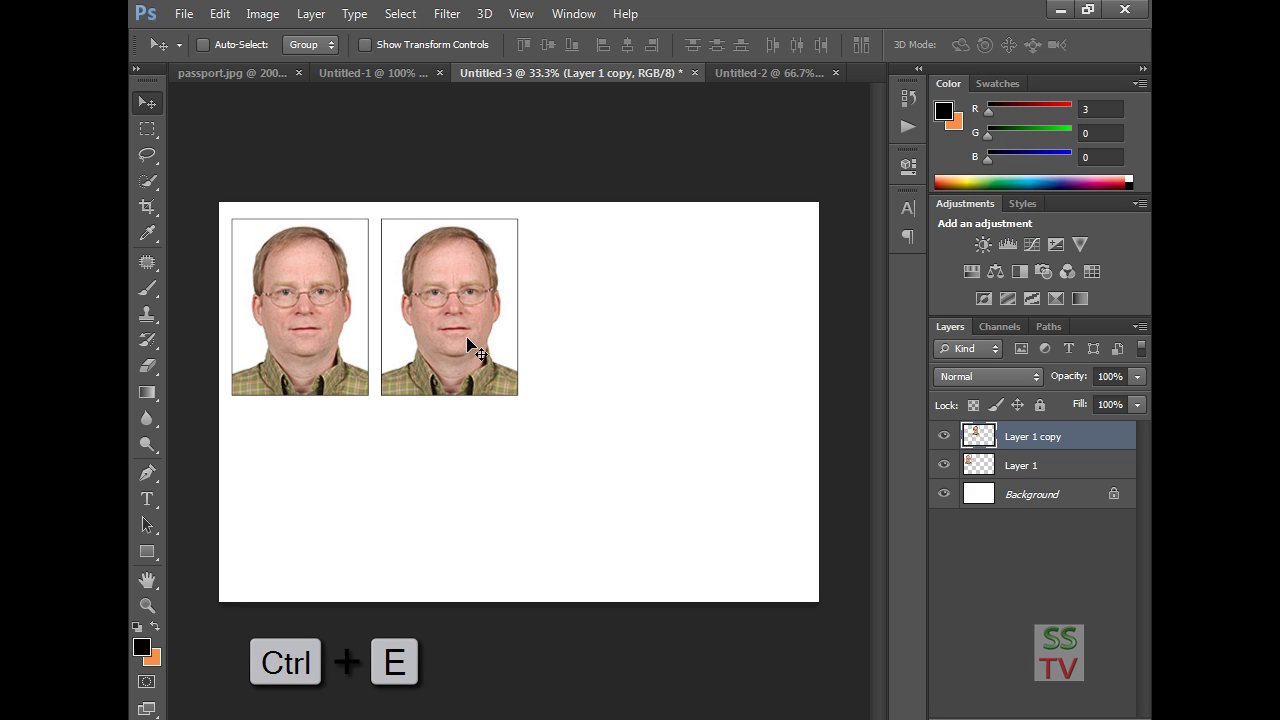
# Step: Duplicate the pair of portraits to the right, leave a small gap between the pairs, and merge the row of four into one layer
pyautogui.hotkey('shift', 'alt')
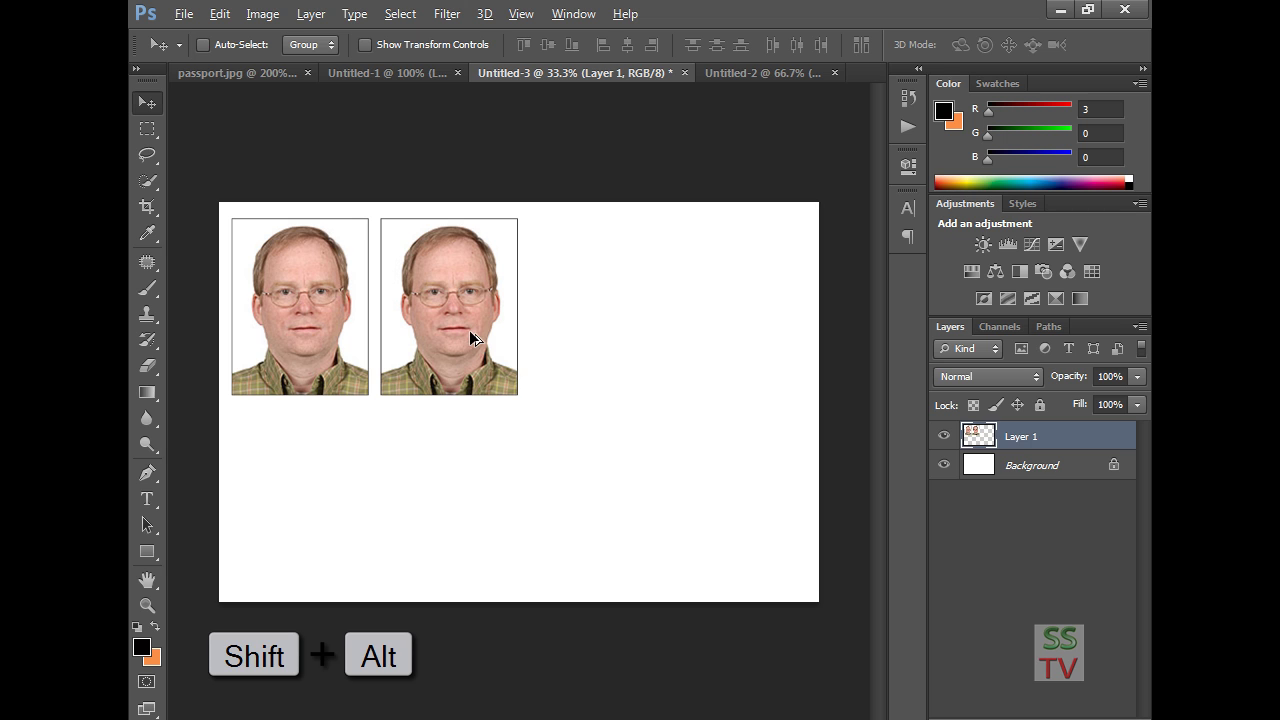
pyautogui.moveTo(470, 332); pyautogui.dragTo(762, 343)
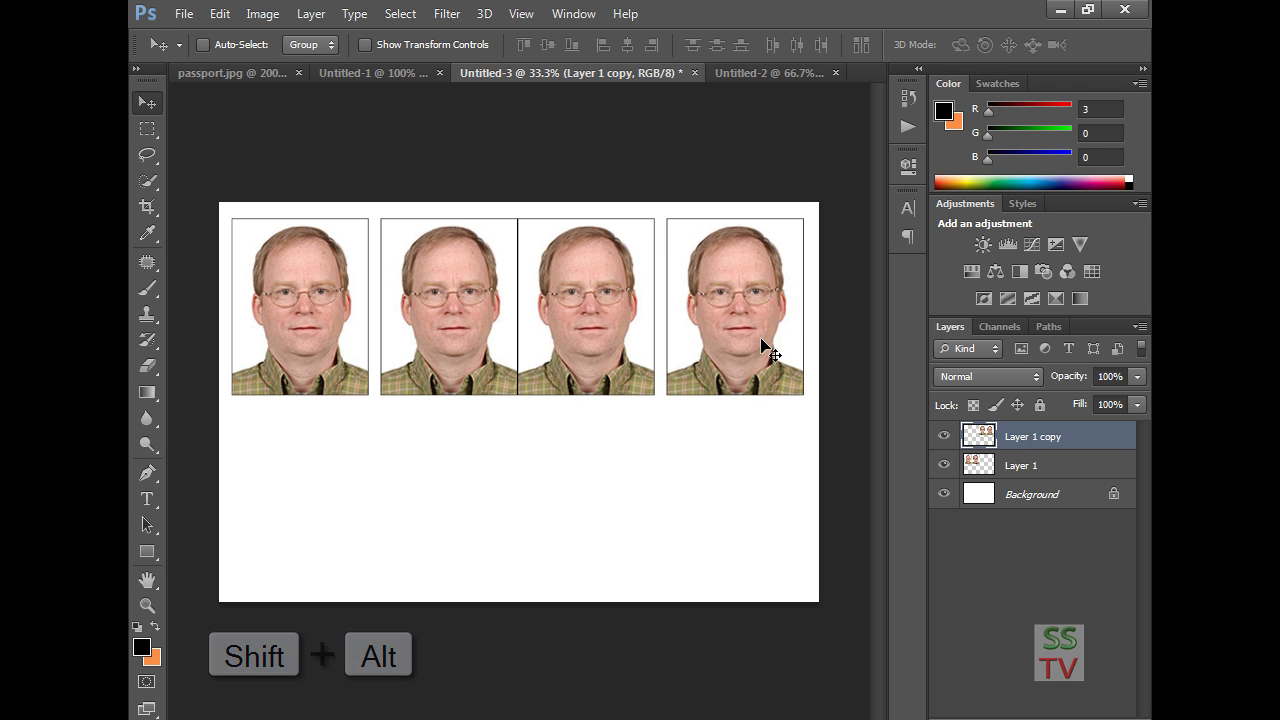
pyautogui.press('Right')
pyautogui.press('Right')
pyautogui.press('Right')
pyautogui.press('Right')
pyautogui.press('Right')
pyautogui.press('Right')
pyautogui.press('Right')
pyautogui.press('Right')
pyautogui.press('Right')
pyautogui.press('Right')
pyautogui.press('Right')
pyautogui.press('Right')
pyautogui.press('Right')
pyautogui.press('Right')
pyautogui.press('Right')
pyautogui.press('Right')
pyautogui.press('Right')
pyautogui.press('Right')
pyautogui.press('Right')
pyautogui.press('Right')
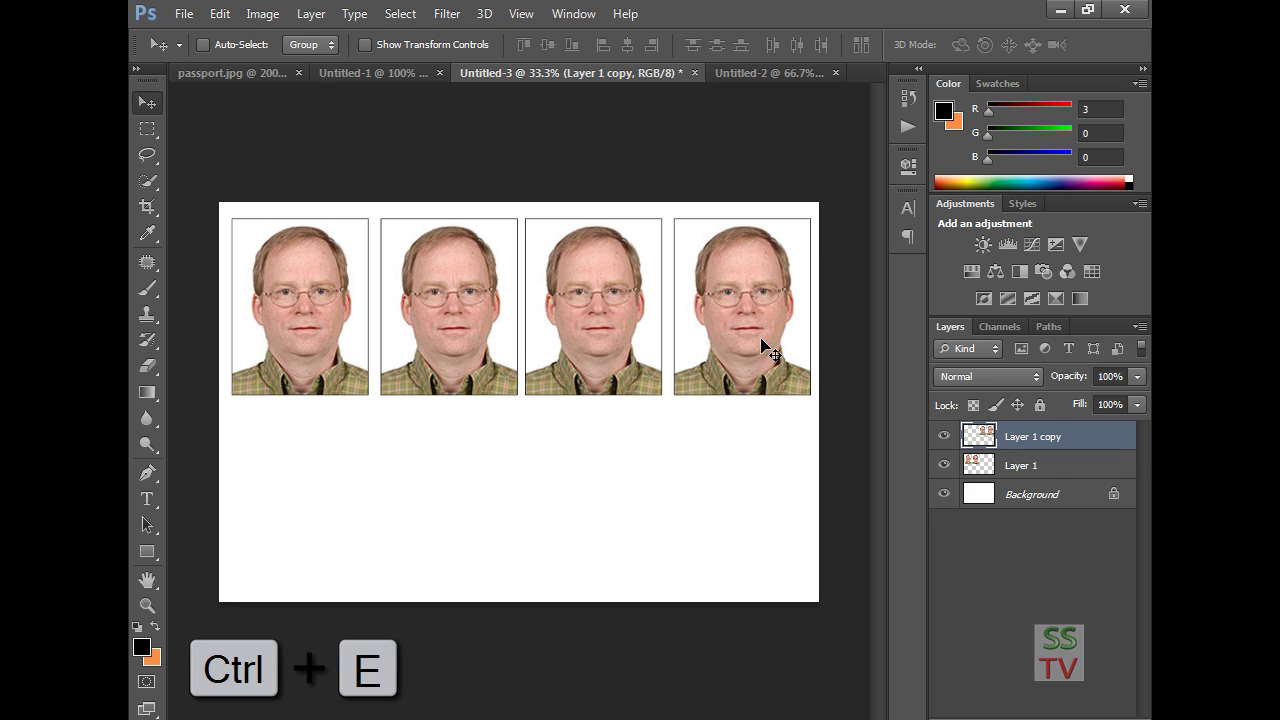
pyautogui.hotkey('ctrl', 'e')
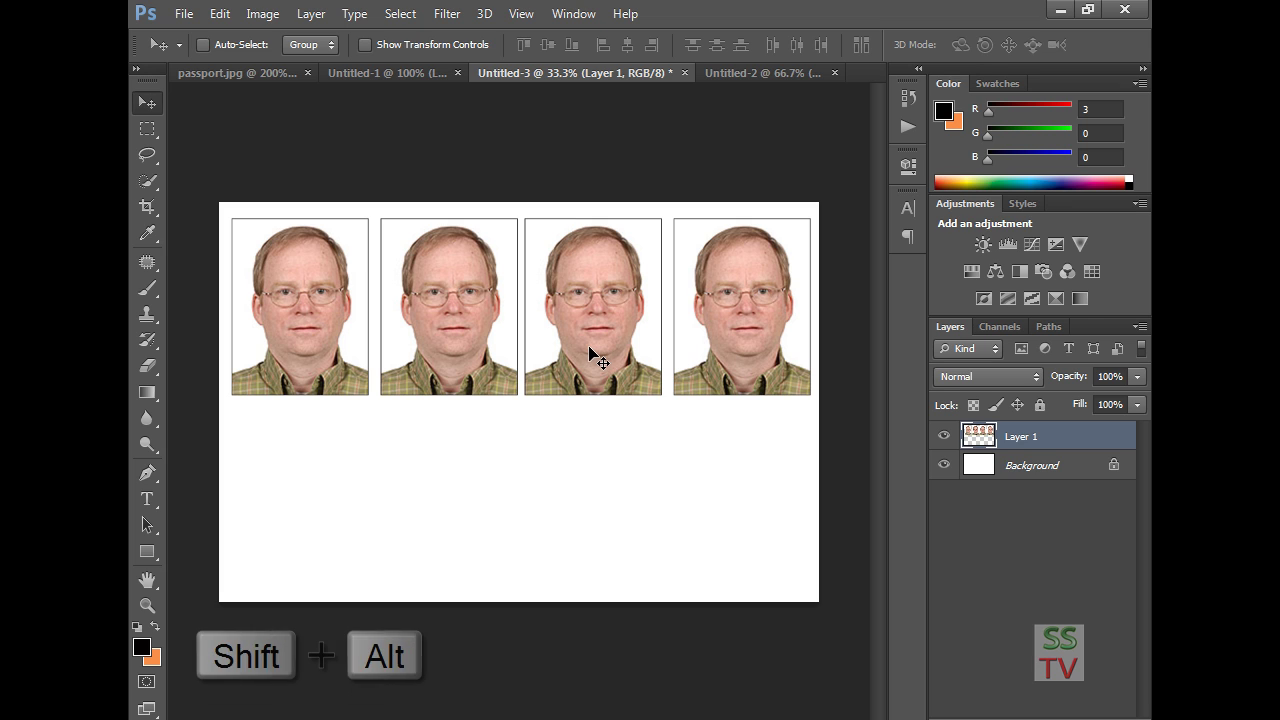
# Step: Duplicate the row of four portraits directly below with a small gap, and merge all layers into the background
pyautogui.moveTo(587, 350); pyautogui.dragTo(594, 530)
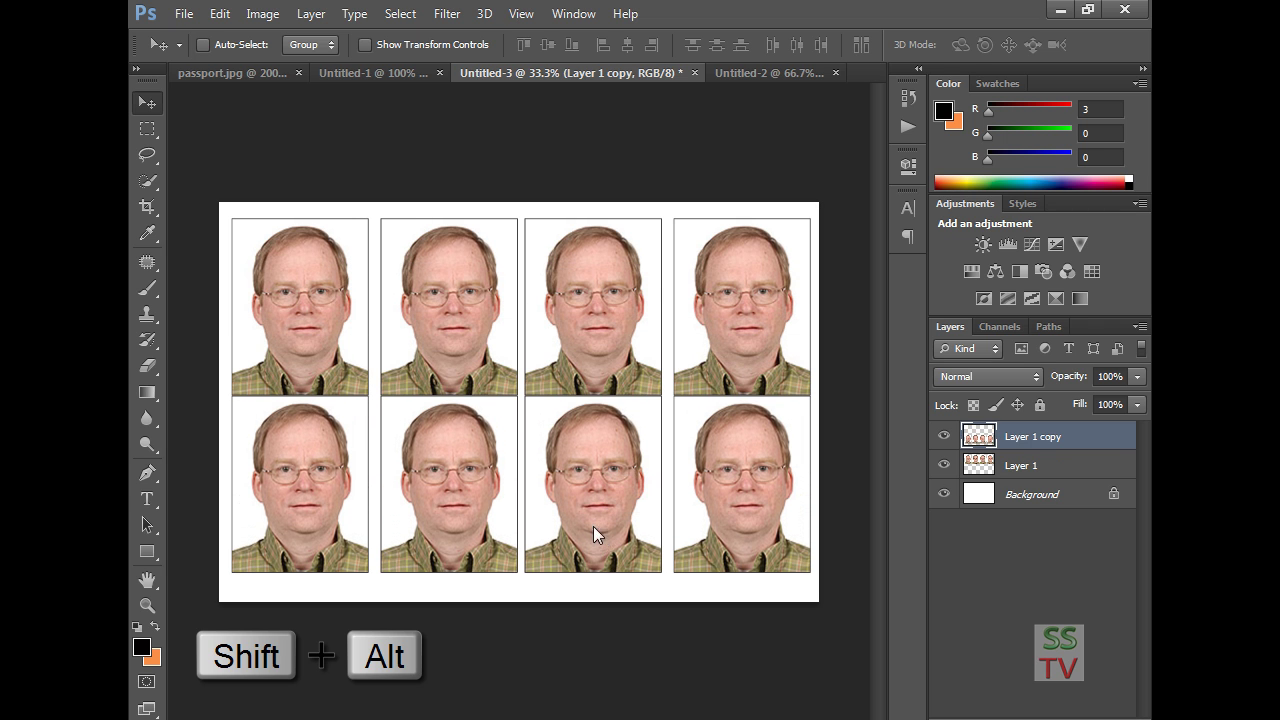
pyautogui.press('Down')
pyautogui.press('Down')
pyautogui.press('Down')
pyautogui.press('Down')
pyautogui.press('Down')
pyautogui.press('Down')
pyautogui.press('Down')
pyautogui.press('Down')
pyautogui.press('Down')
pyautogui.press('Down')
pyautogui.press('Down')
pyautogui.press('Down')
pyautogui.press('Down')
pyautogui.press('Down')
pyautogui.press('Down')
pyautogui.press('Down')
pyautogui.press('Down')
pyautogui.press('Down')
pyautogui.press('Down')
pyautogui.press('Down')
pyautogui.press('Down')
pyautogui.press('Down')
pyautogui.press('Down')
pyautogui.press('Down')
pyautogui.press('Down')
pyautogui.press('Down')
pyautogui.press('Down')
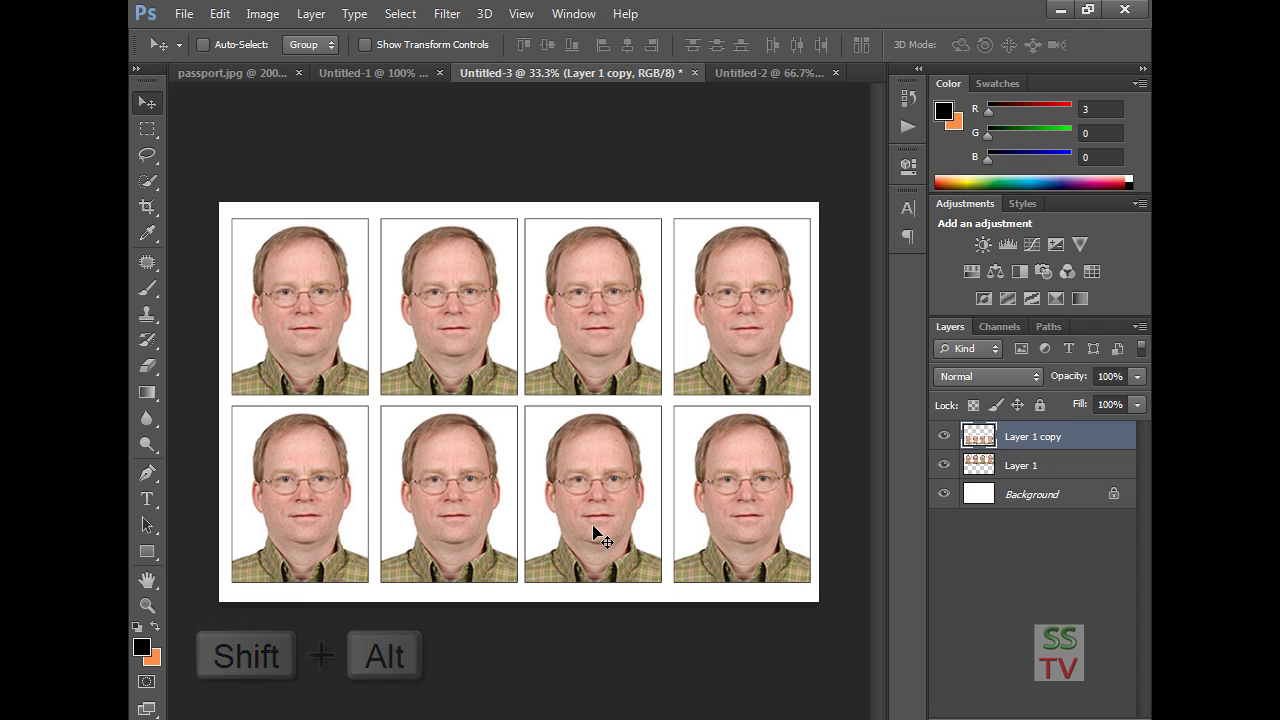
pyautogui.hotkey('ctrl', 'e')
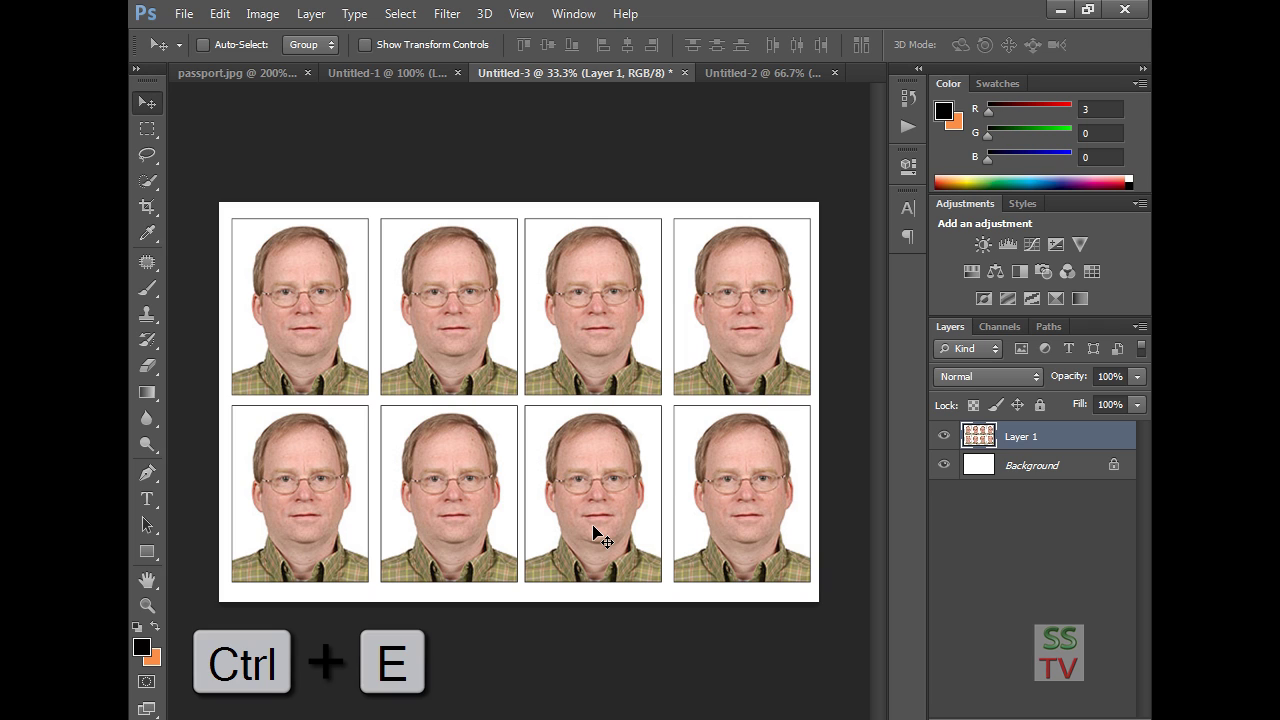
pyautogui.hotkey('ctrl', 'shift', 'e')
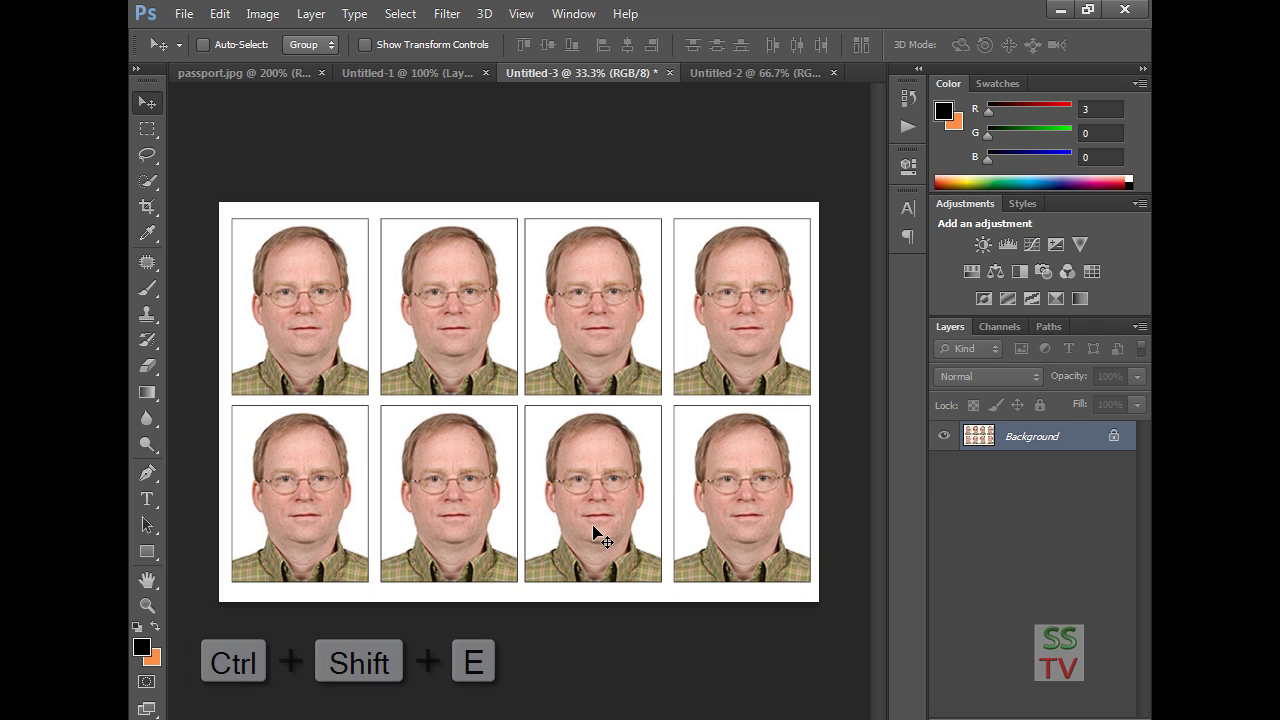